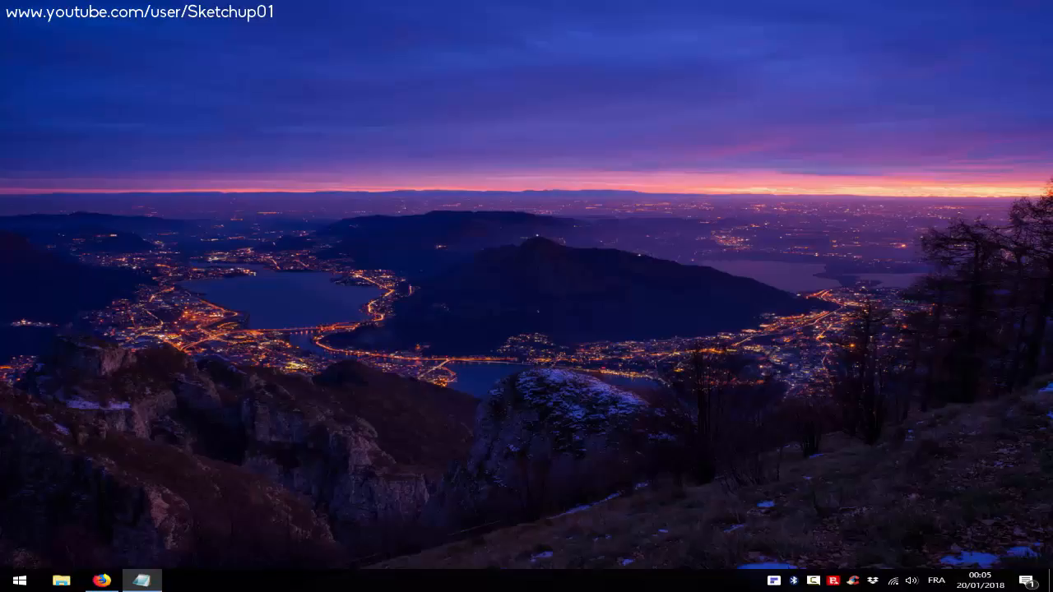
Launch the PDFelement installer from the taskbar and begin installing PDFelement
click(773, 582)
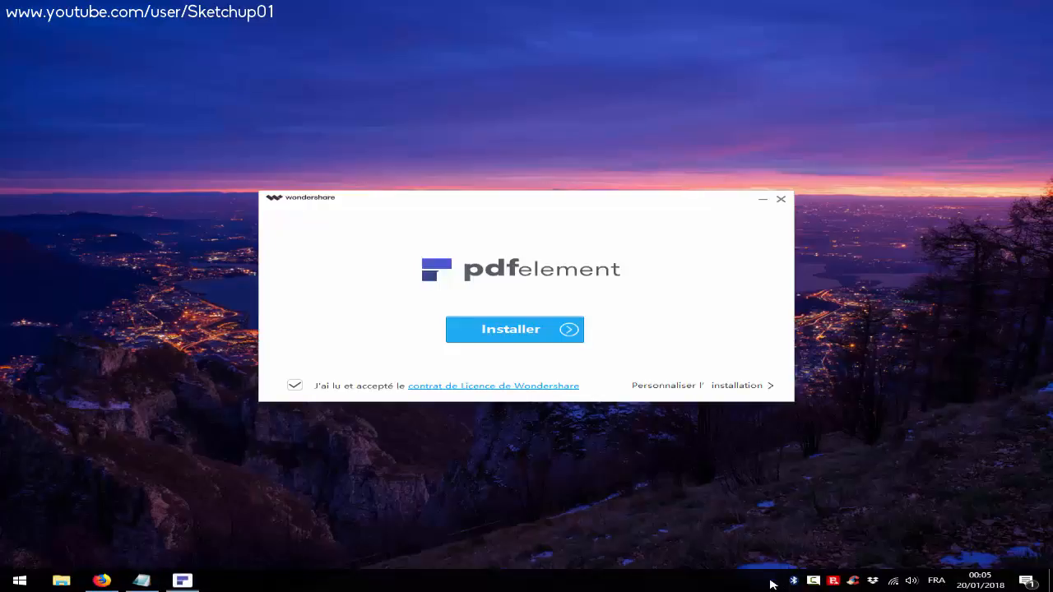
drag(430, 202, 426, 198)
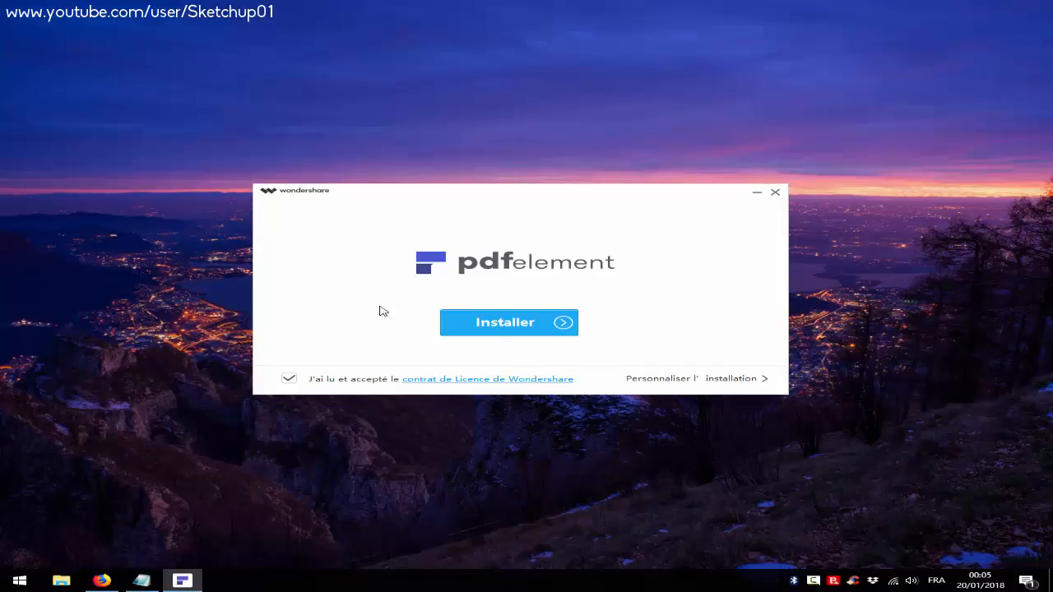
click(489, 329)
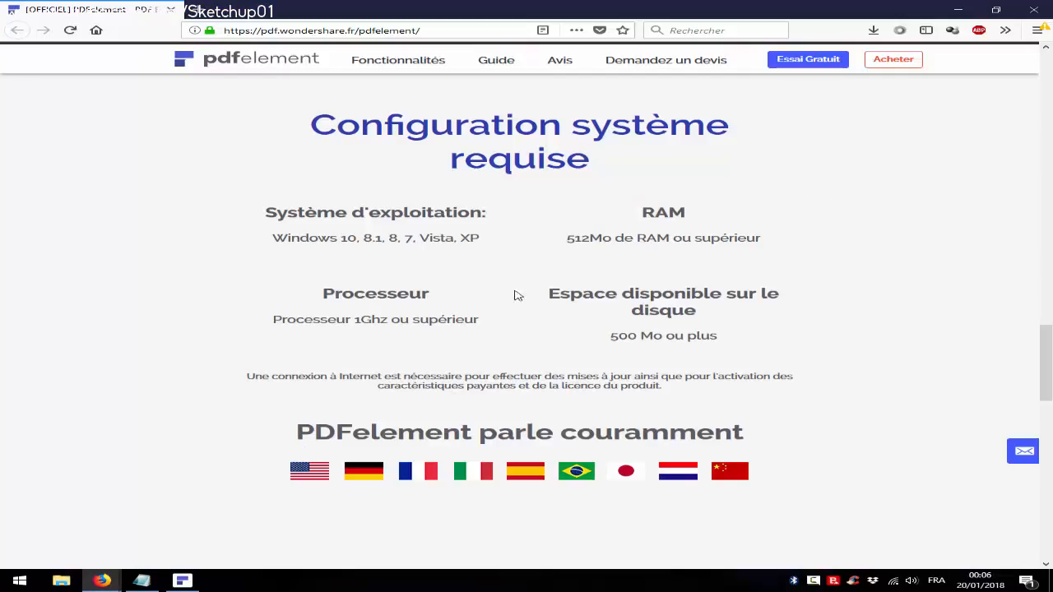
Open the '6 Standard vs 6 Pro' comparison page from the Firefox page footer
scroll(510, 294, up, 5)
scroll(509, 292, down, 3)
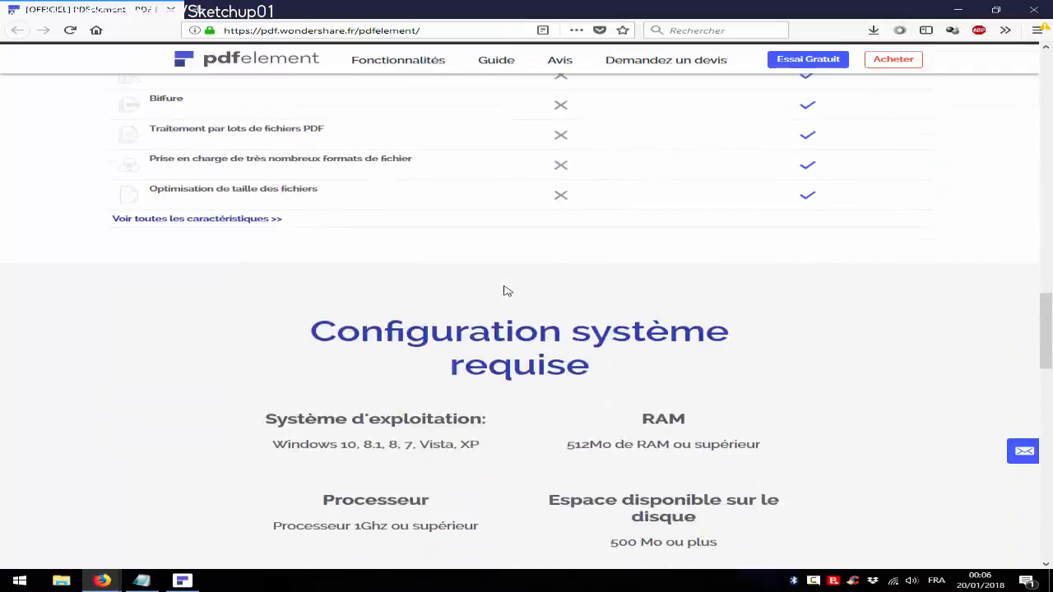
scroll(507, 292, down, 4)
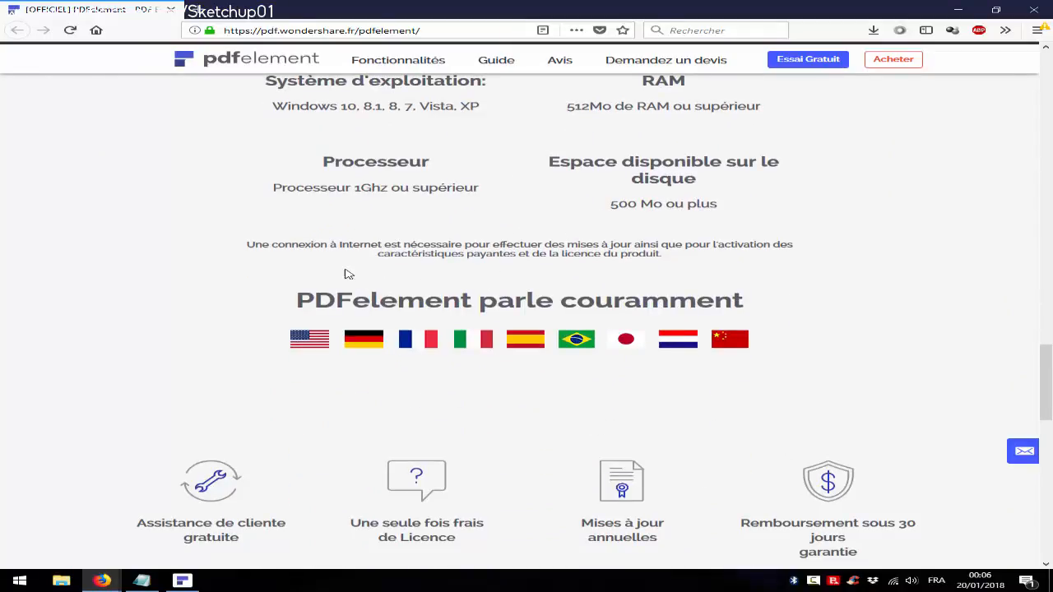
scroll(345, 274, down, 10)
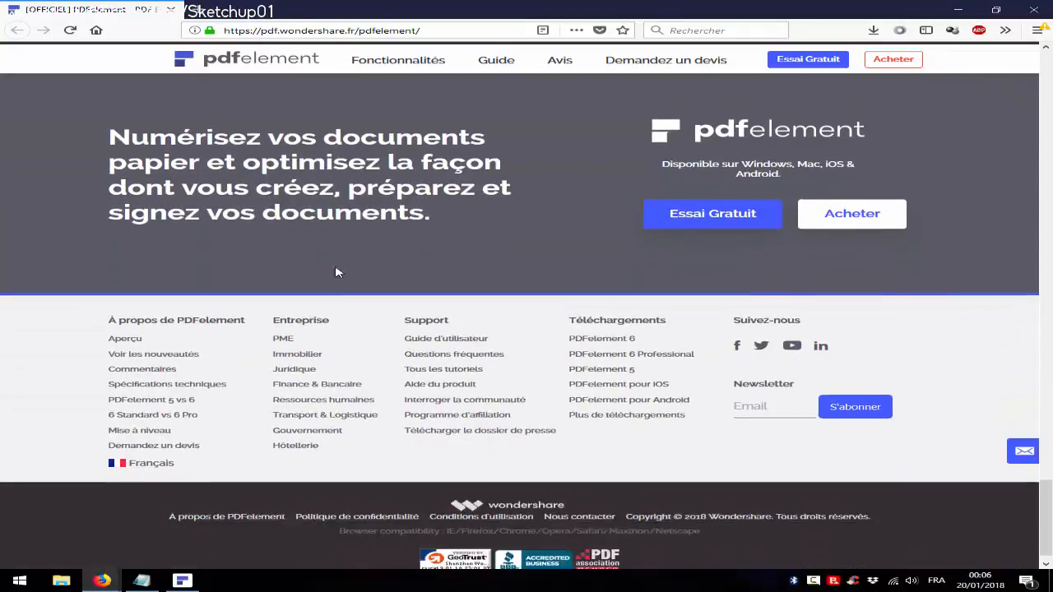
scroll(505, 322, up, 1)
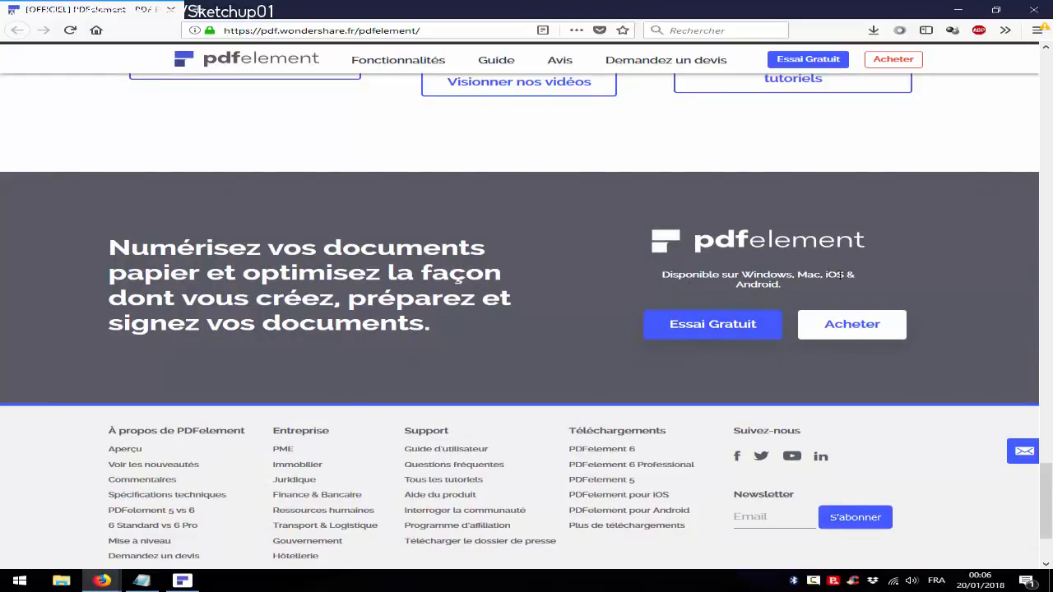
scroll(837, 275, down, 1)
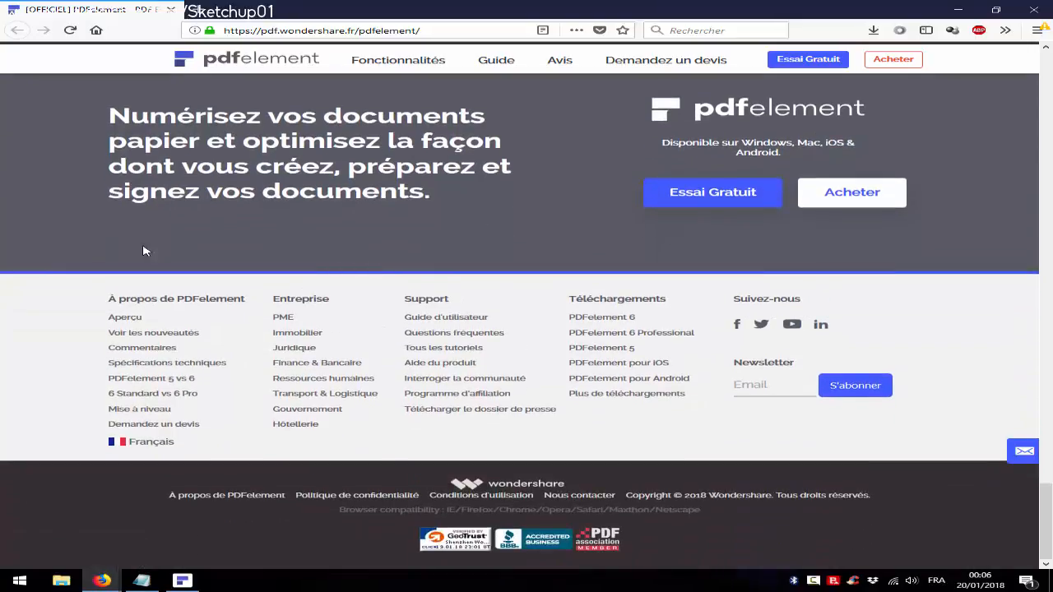
click(175, 398)
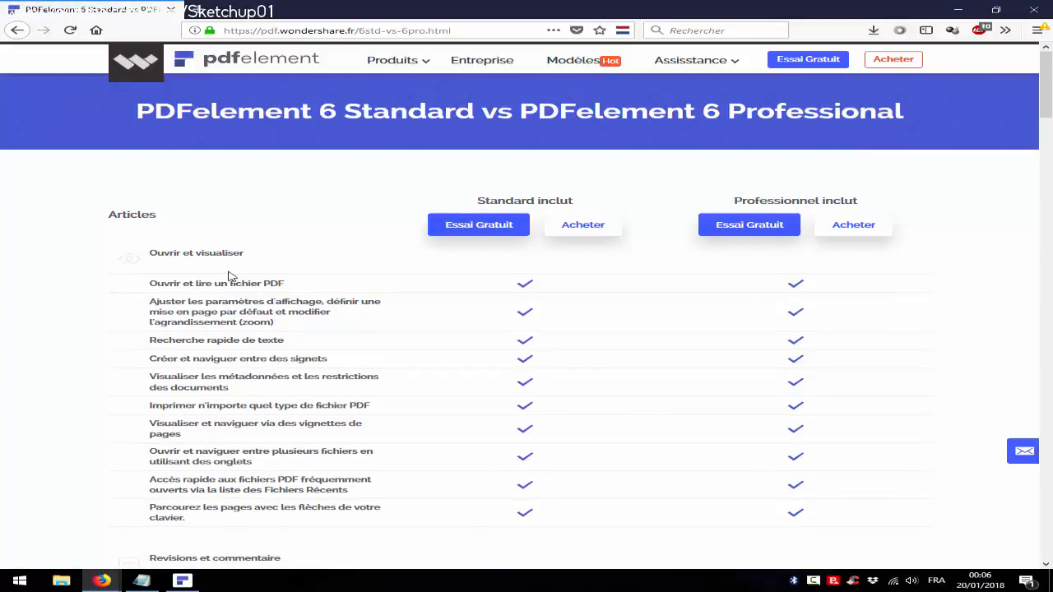
Read down the comparison table, briefly highlighting the supported macOS versions text
scroll(231, 277, down, 2)
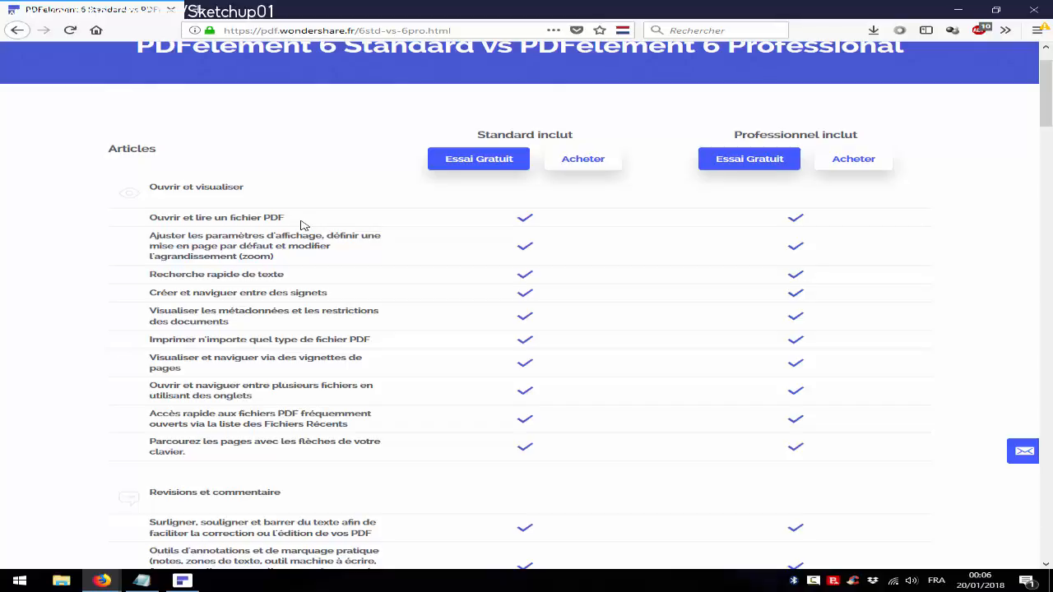
scroll(301, 225, down, 5)
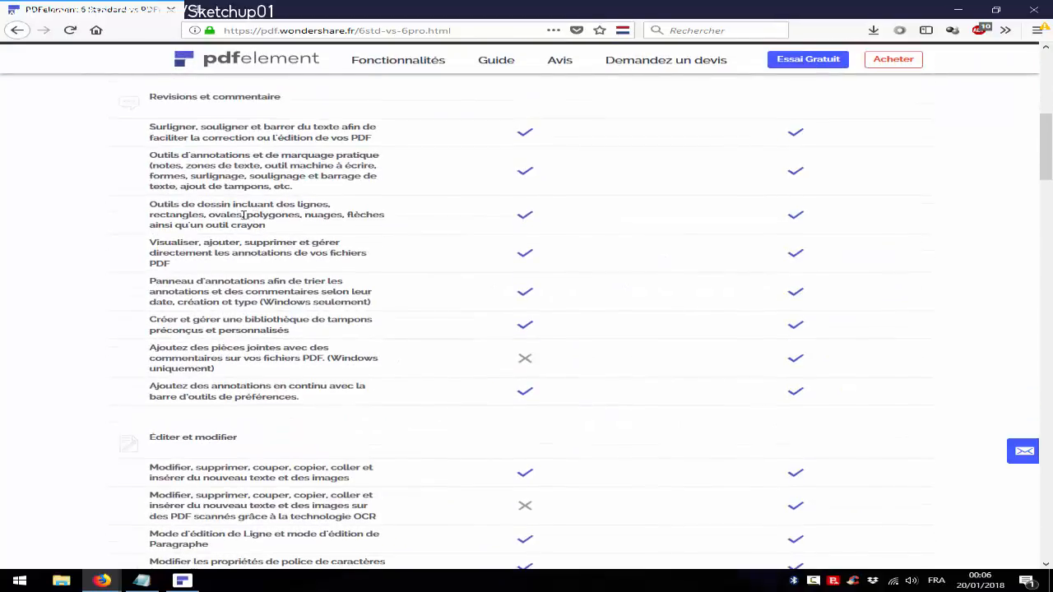
scroll(244, 214, down, 5)
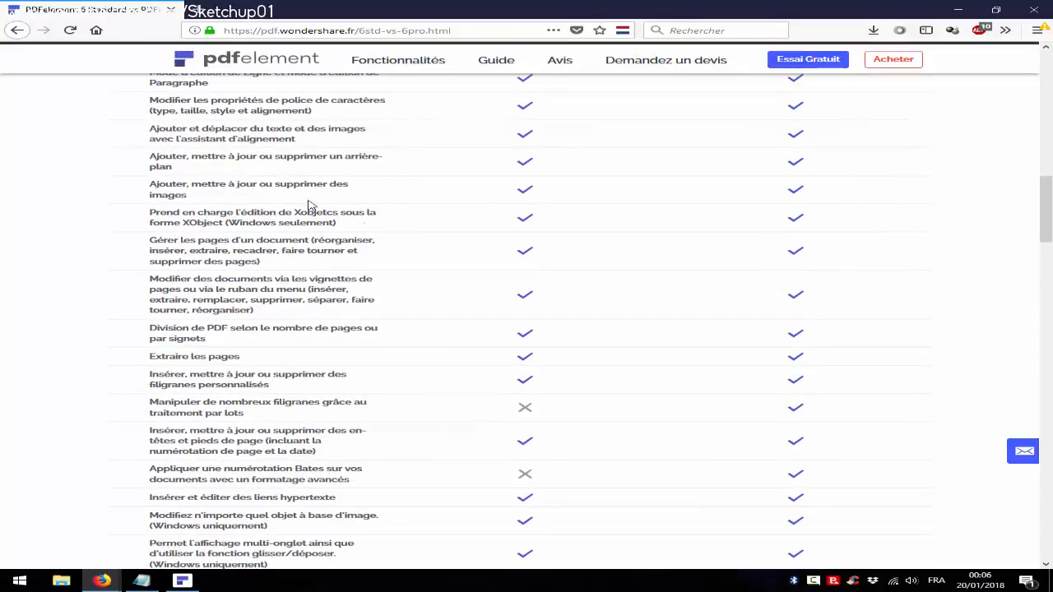
scroll(310, 206, down, 4)
scroll(302, 160, down, 7)
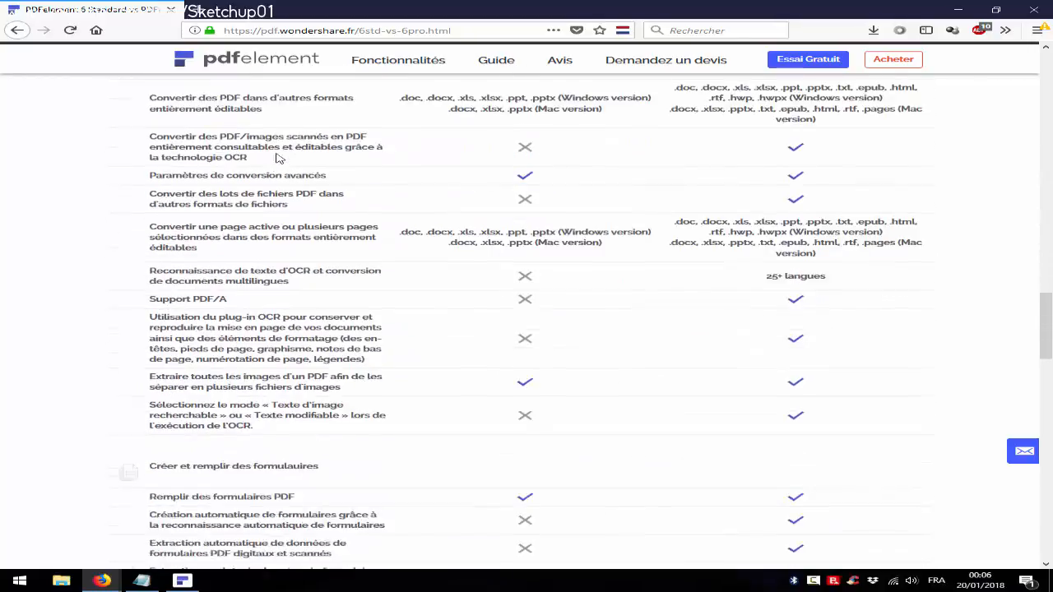
scroll(271, 149, down, 2)
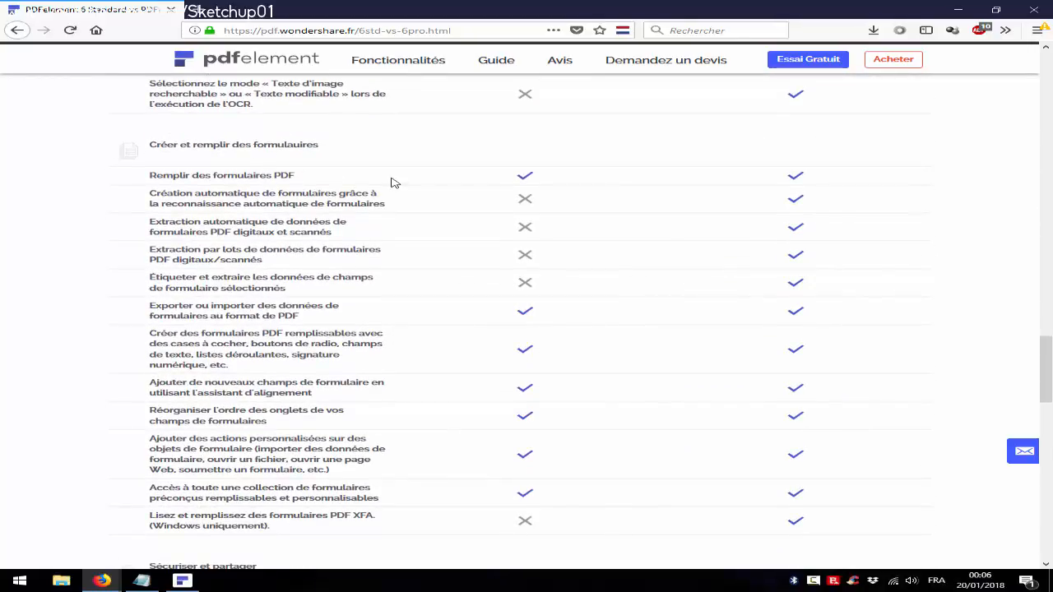
scroll(247, 260, down, 12)
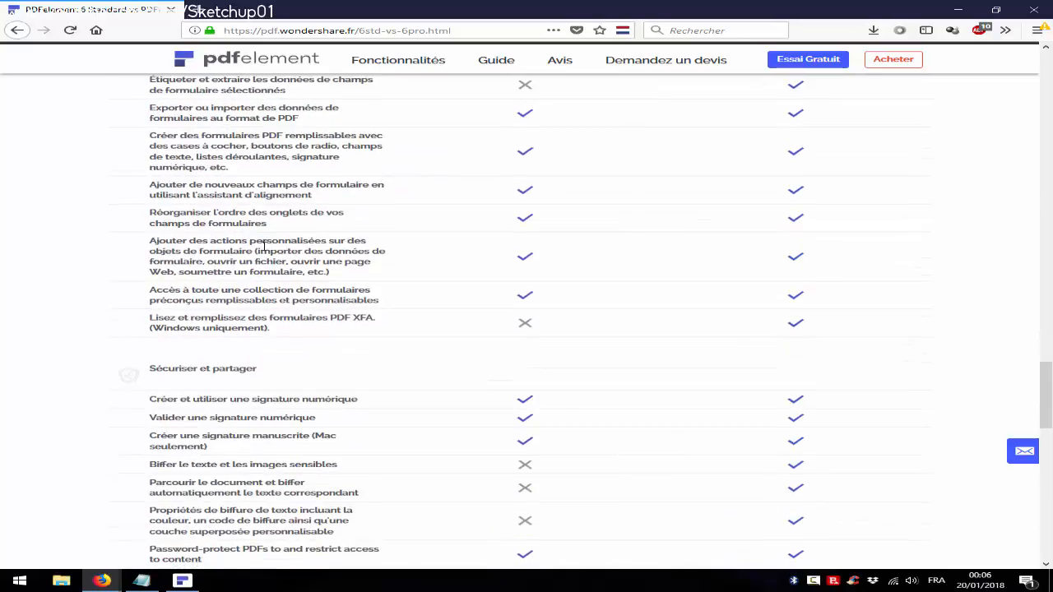
scroll(173, 276, up, 2)
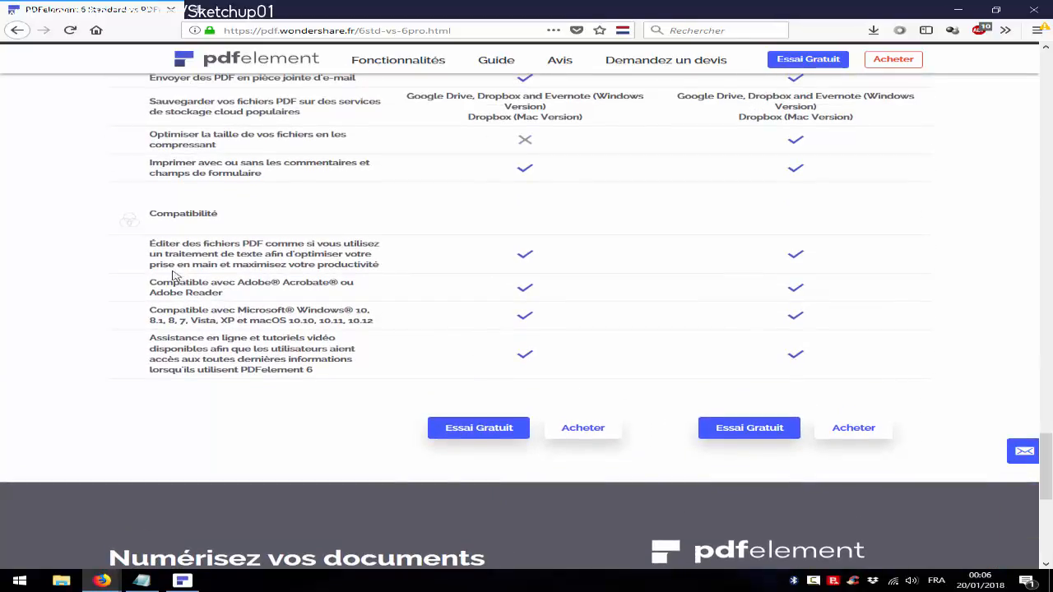
drag(288, 322, 382, 333)
click(276, 372)
Put the manual into Modifier text-editing mode from the Annotations tab
scroll(340, 164, up, 5)
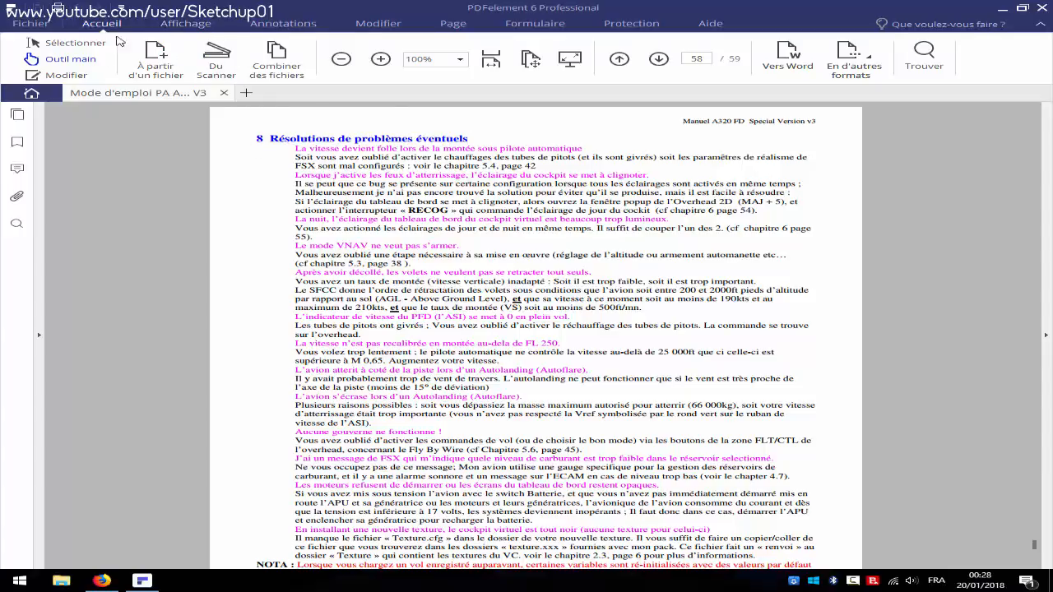
click(283, 24)
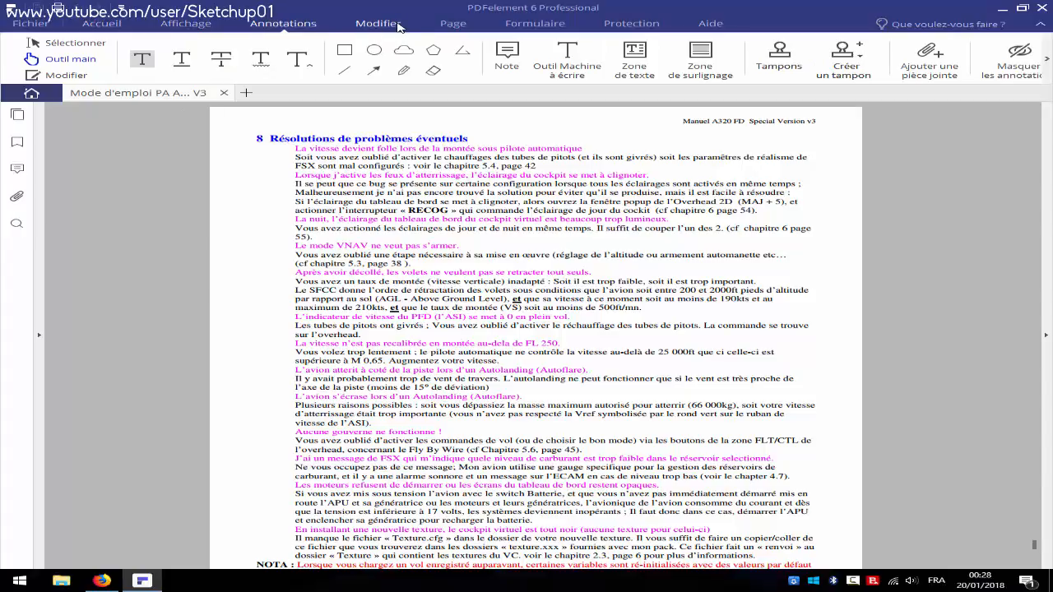
click(399, 27)
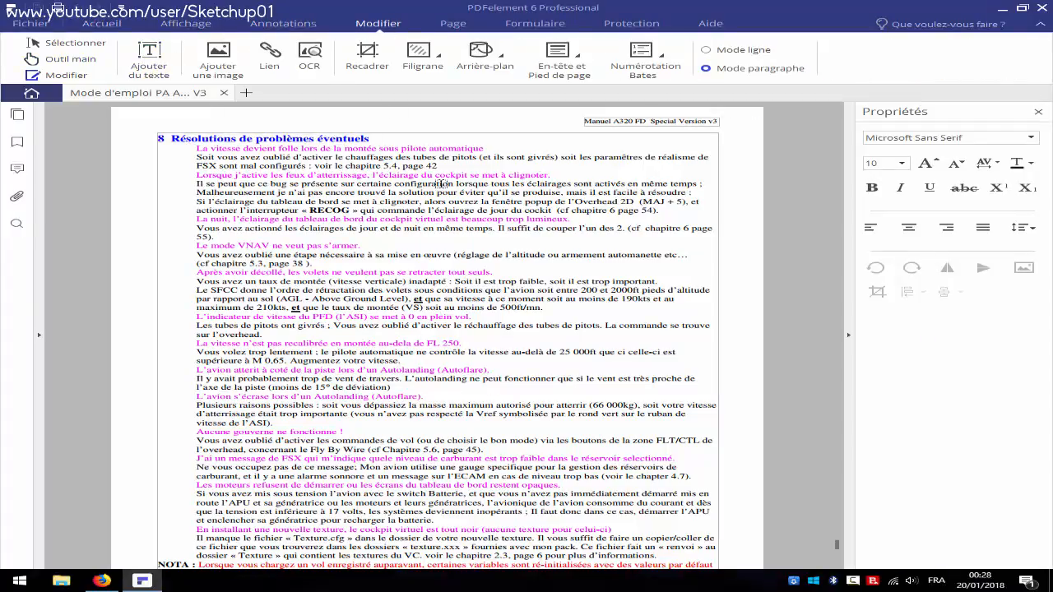
Delete the section 8 heading and its opening troubleshooting paragraph
click(508, 157)
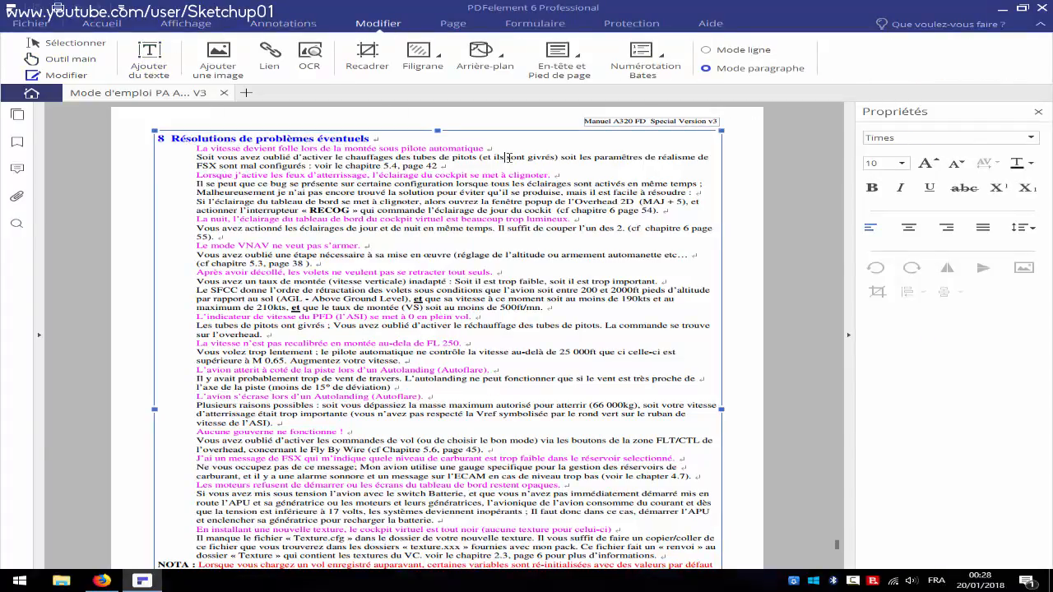
drag(501, 159, 416, 151)
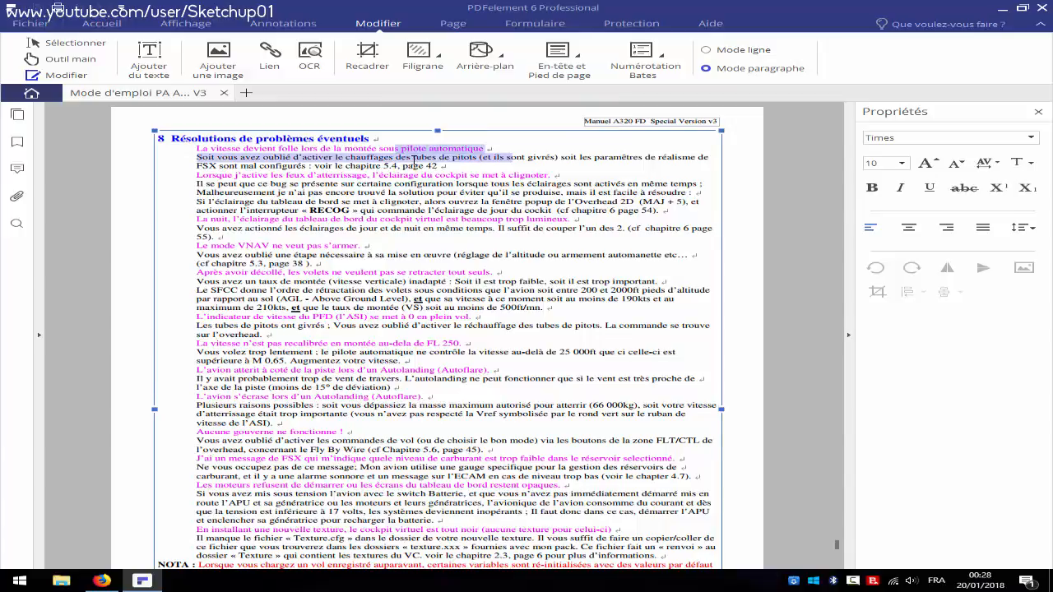
key(Delete)
drag(308, 158, 171, 138)
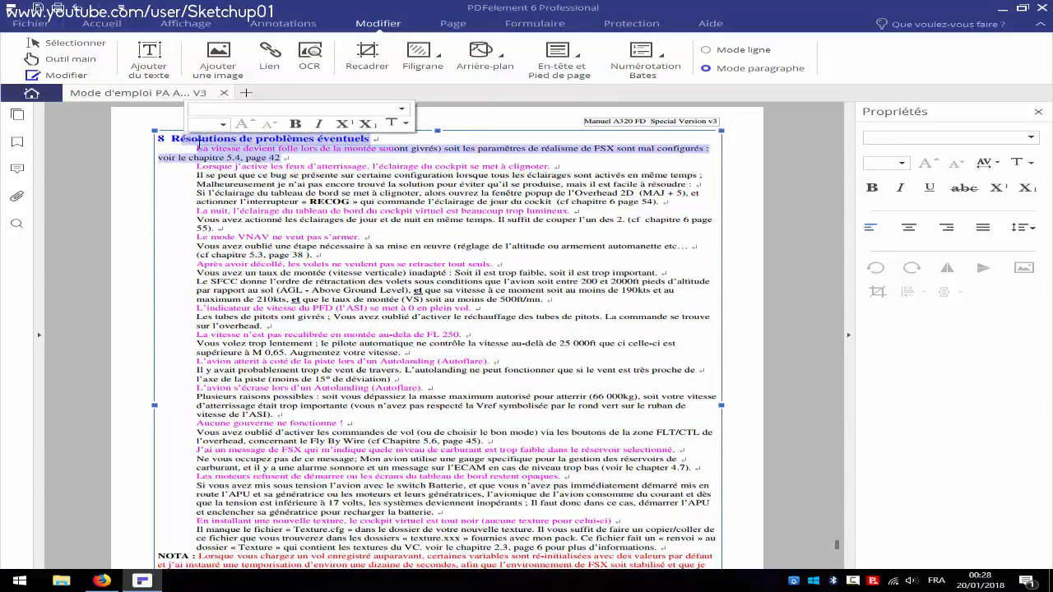
key(Delete)
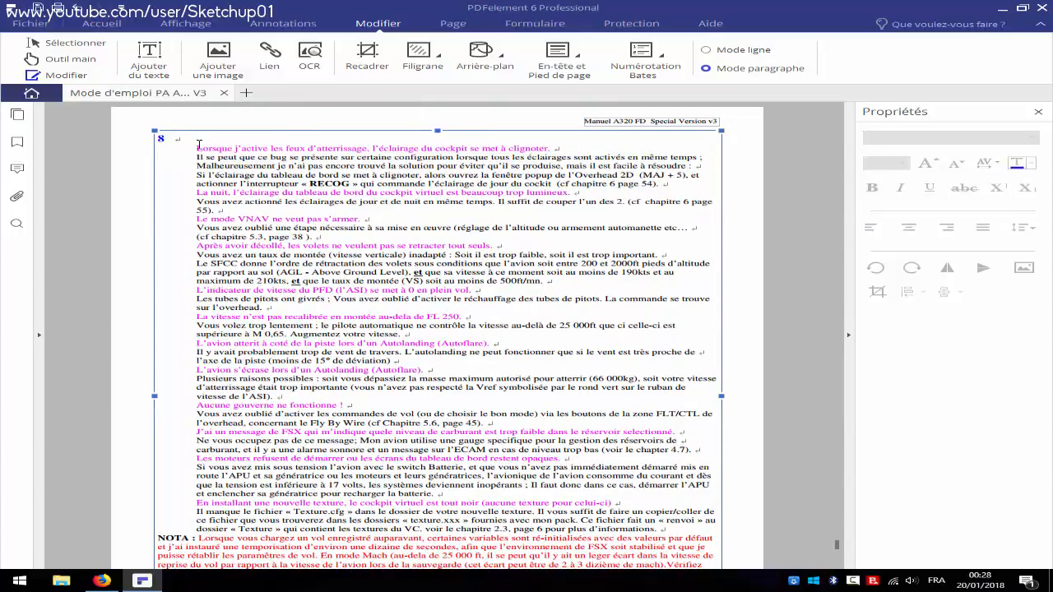
Type 'Bonjour' as the new section 8 heading and save the document
text(Bonjour)
click(197, 149)
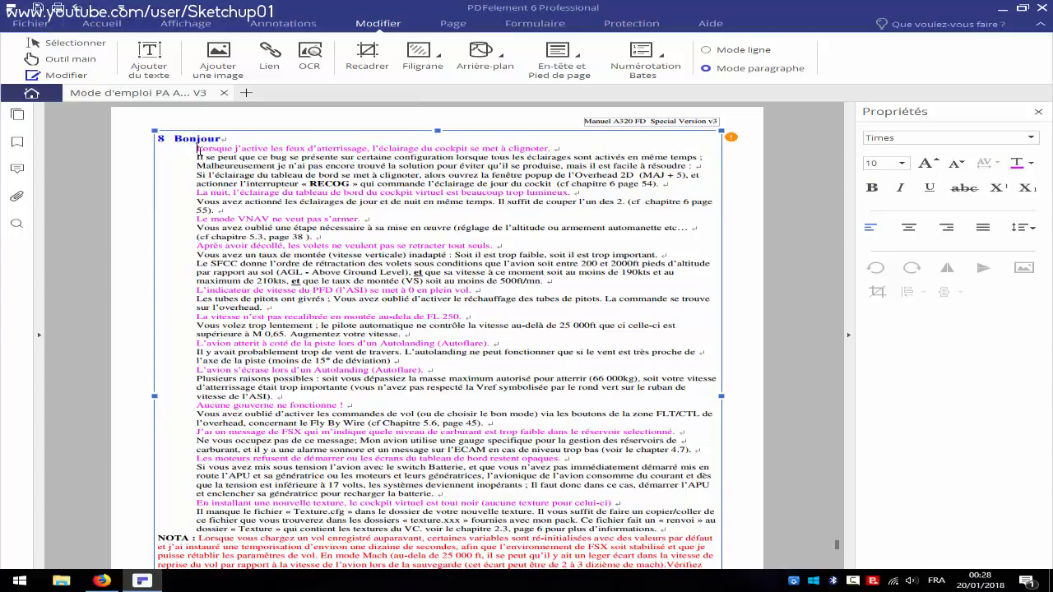
click(227, 140)
click(287, 178)
key(ctrl+s)
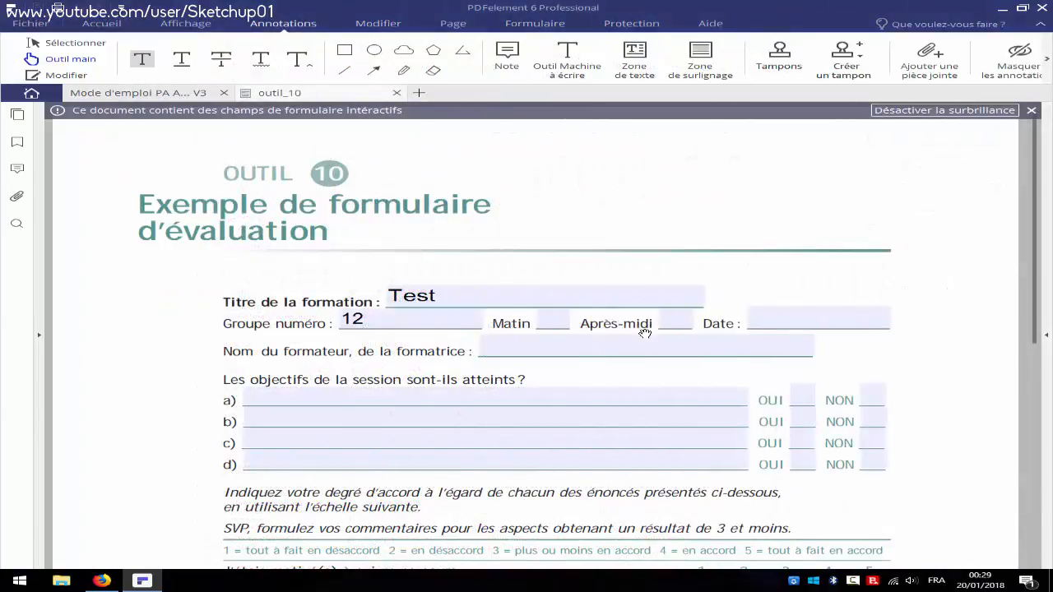
Clear the 'Test' title and '12' group number fields, then show the Formulaire tools
drag(494, 296, 280, 280)
key(BackSpace)
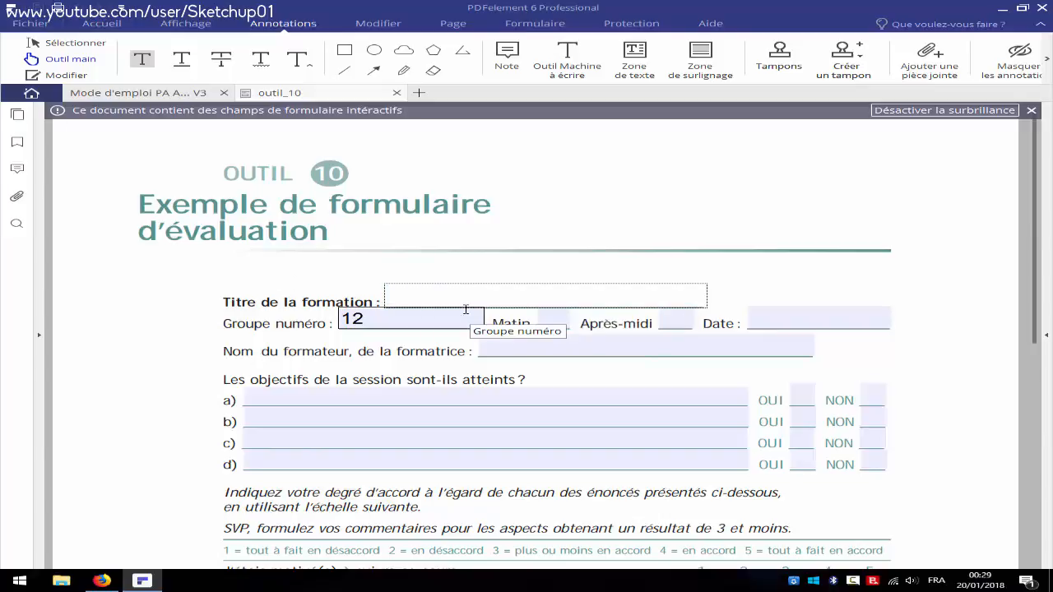
drag(423, 321, 242, 322)
key(BackSpace)
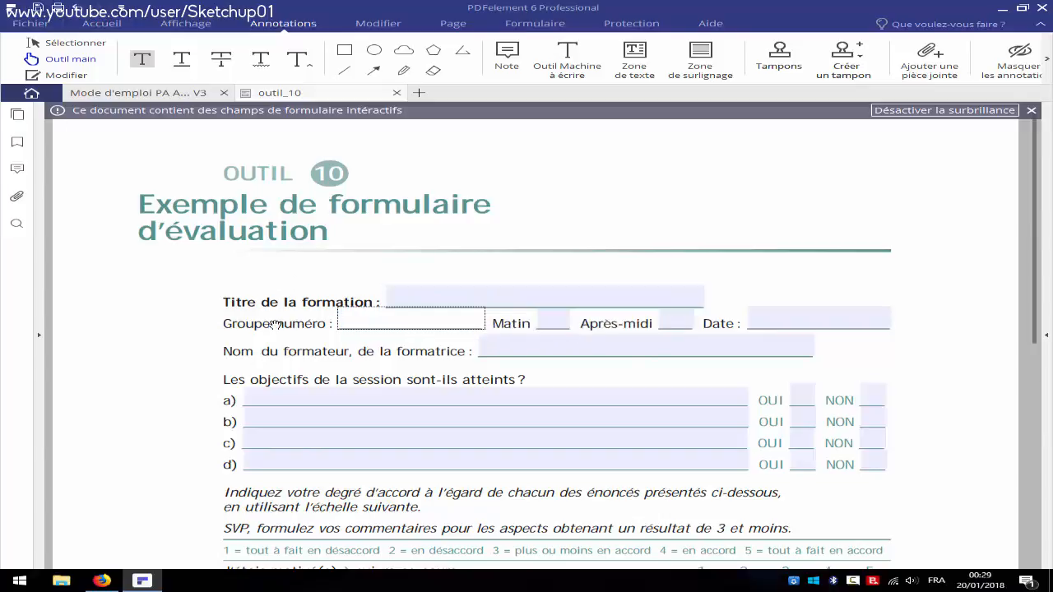
scroll(288, 305, down, 5)
scroll(642, 308, up, 5)
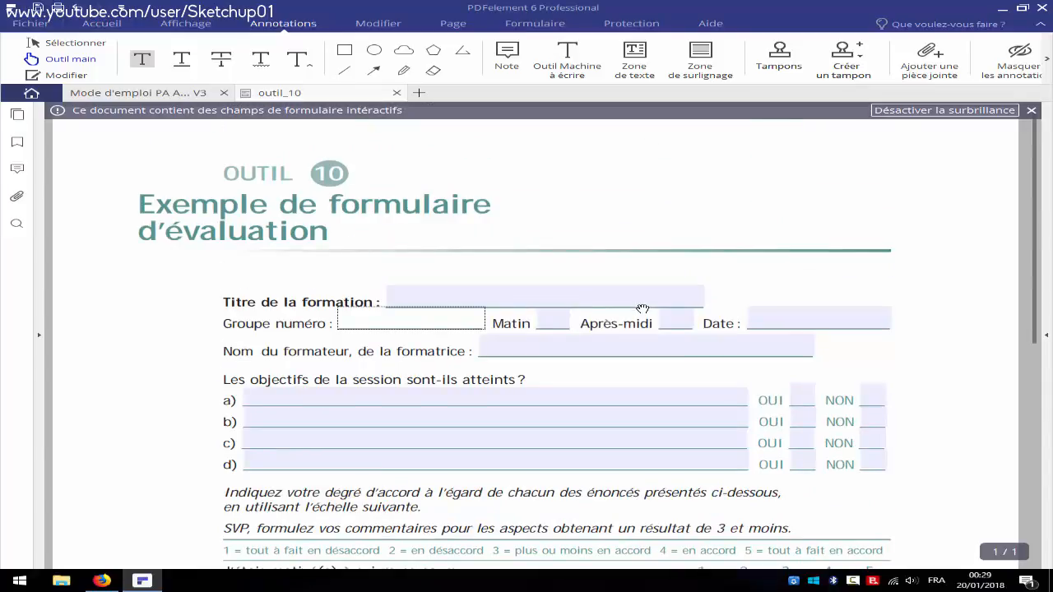
click(302, 207)
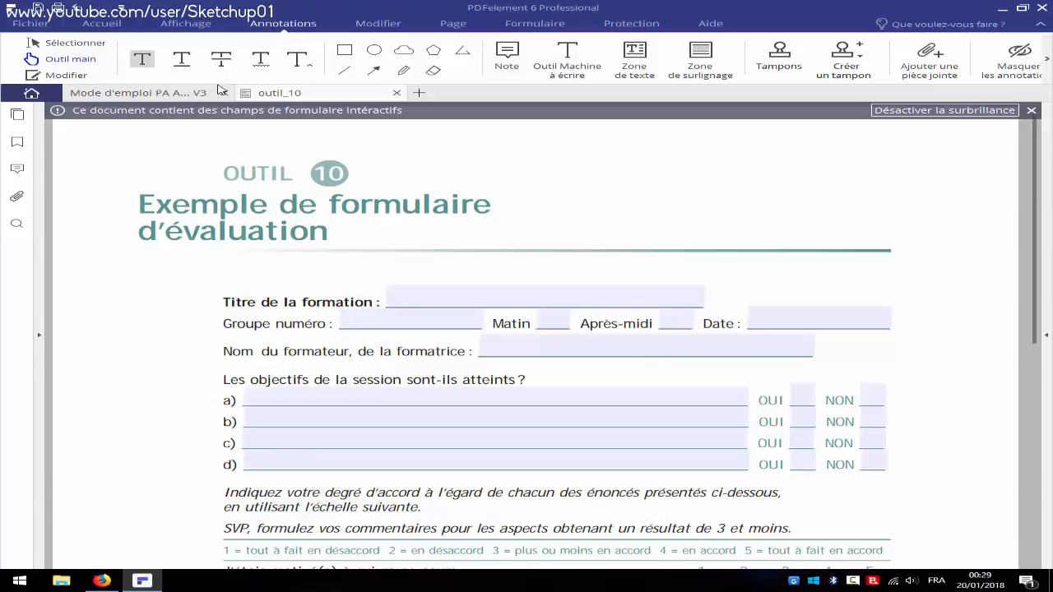
click(527, 27)
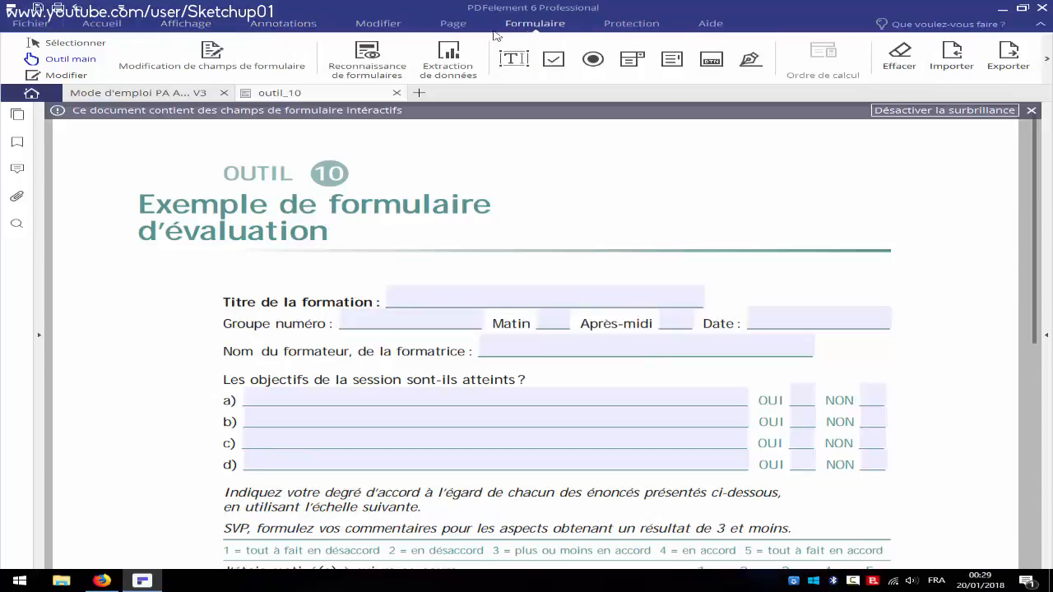
Run form field recognition, confirming with Oui, then stop form editing and select the title field
click(354, 54)
click(649, 302)
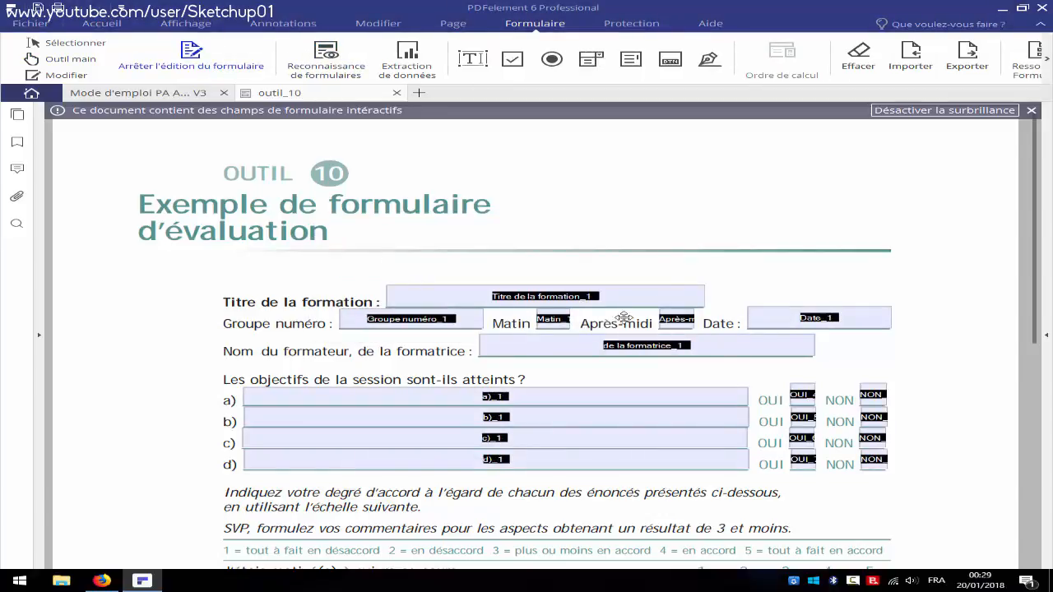
scroll(708, 193, down, 5)
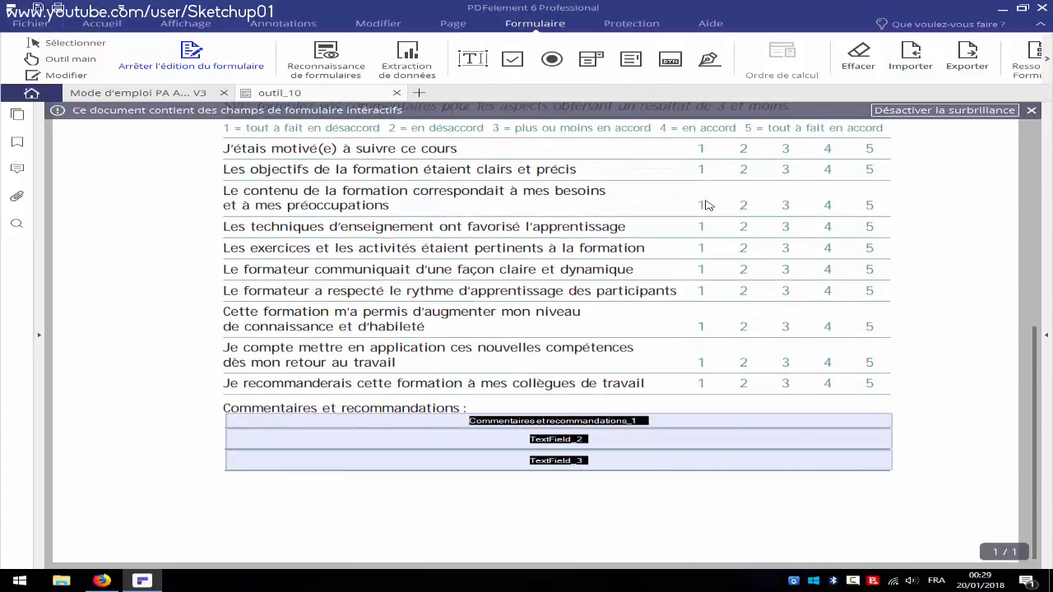
scroll(704, 206, up, 5)
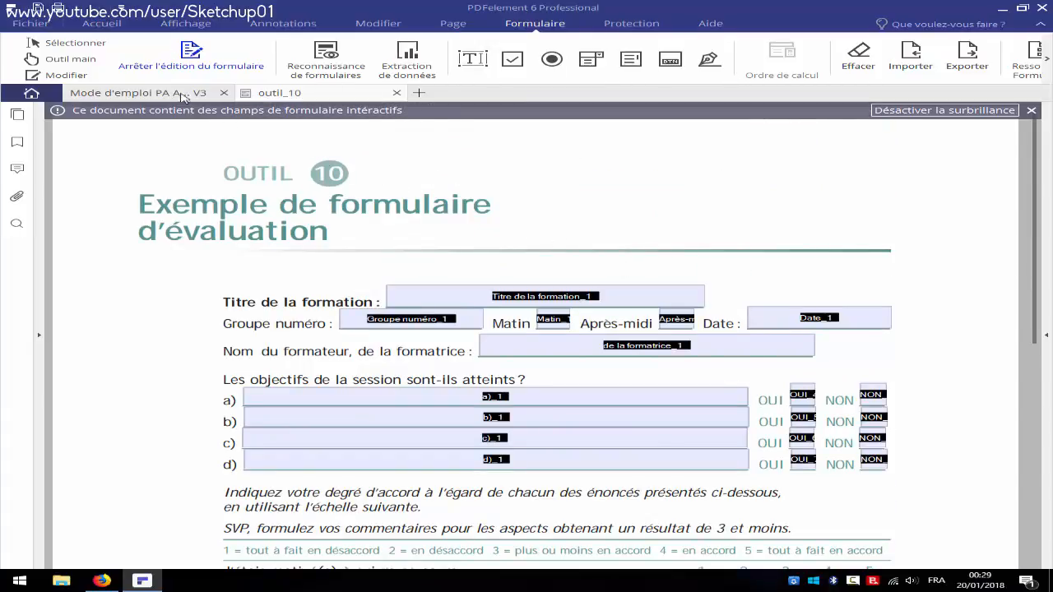
click(200, 59)
click(559, 296)
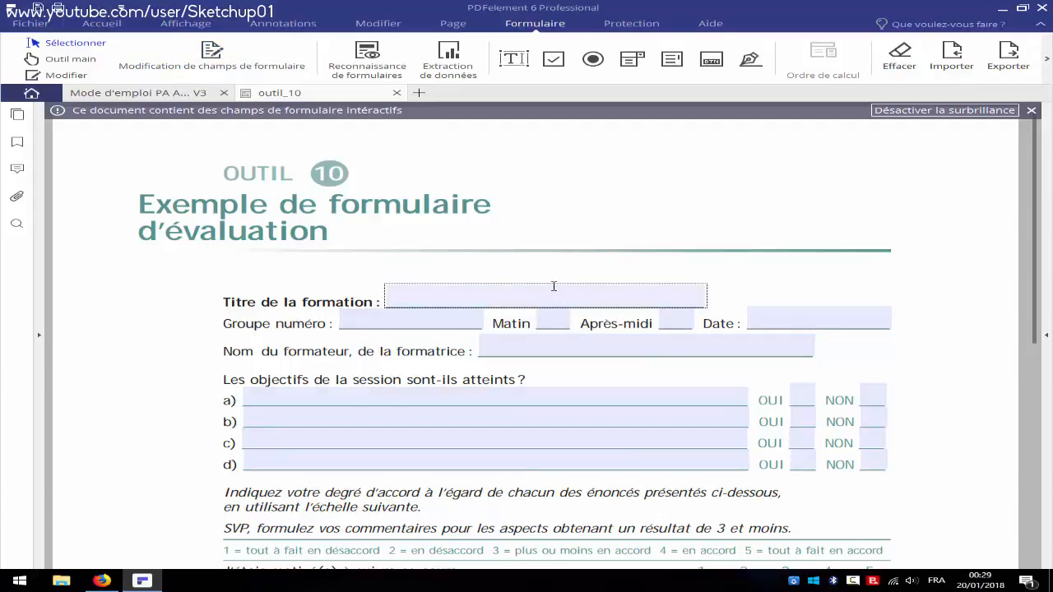
Enter 'Bonjour' as Titre de la formation and mark X in line a)'s OUI and NON boxes
text(Bonjour)
click(815, 400)
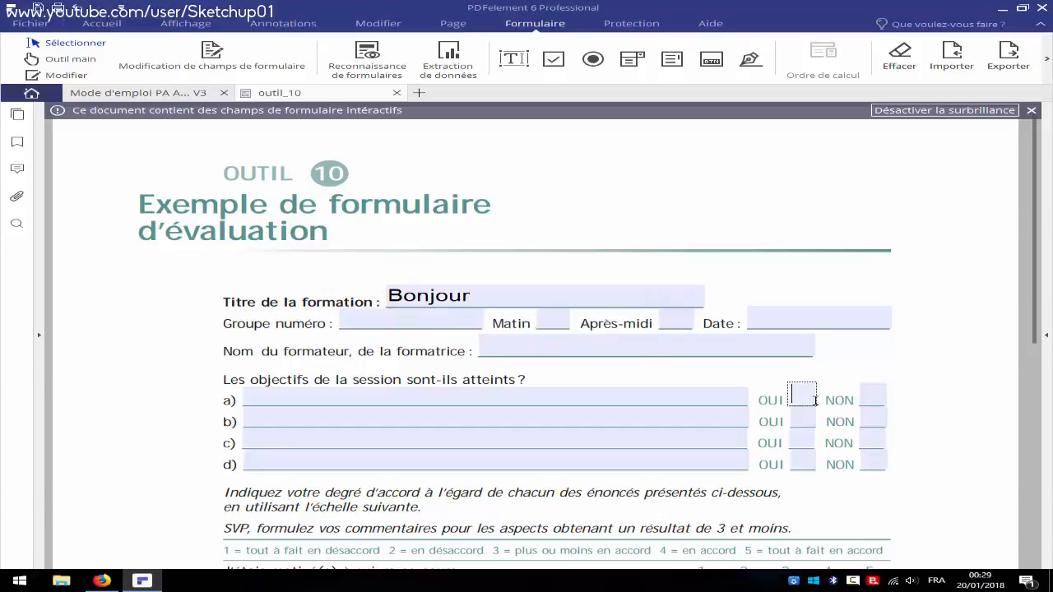
text(X)
click(864, 398)
click(449, 248)
scroll(428, 292, down, 1)
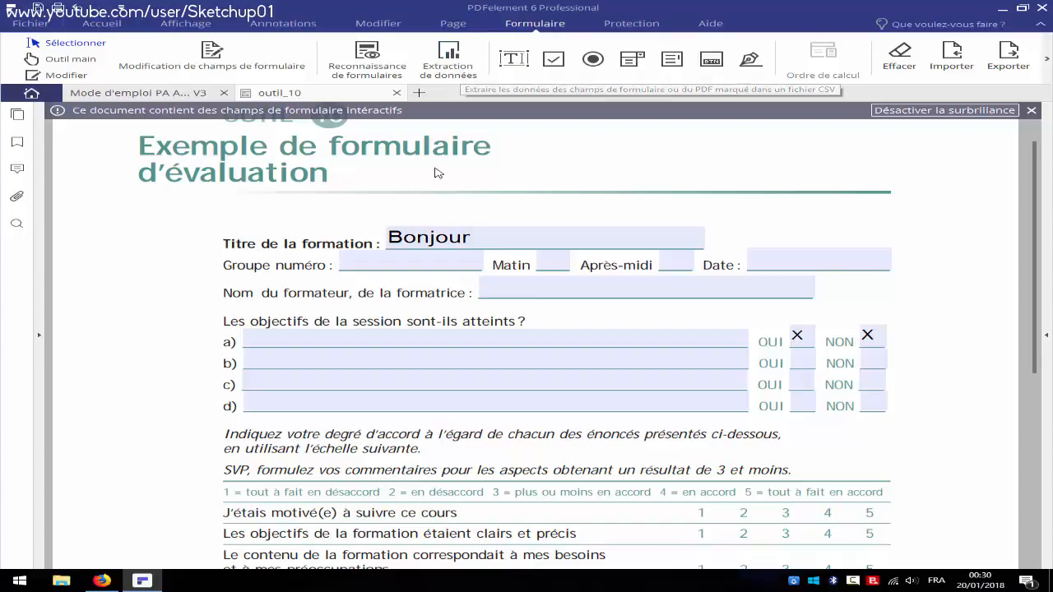
Export the form with Vers Word, saving the PDF first, as outil_10.docx in Téléchargements
click(105, 23)
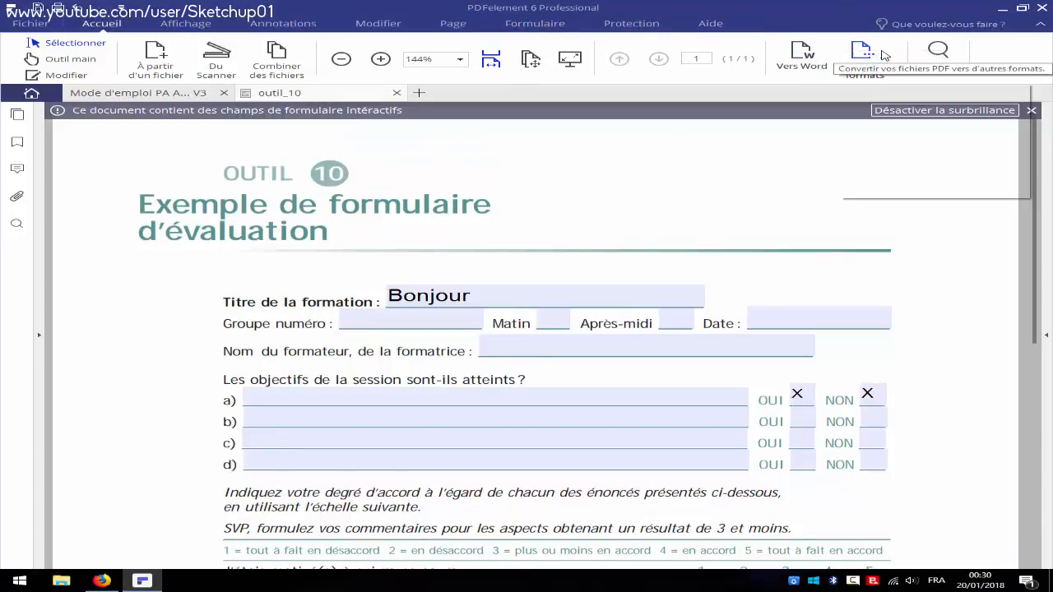
click(856, 64)
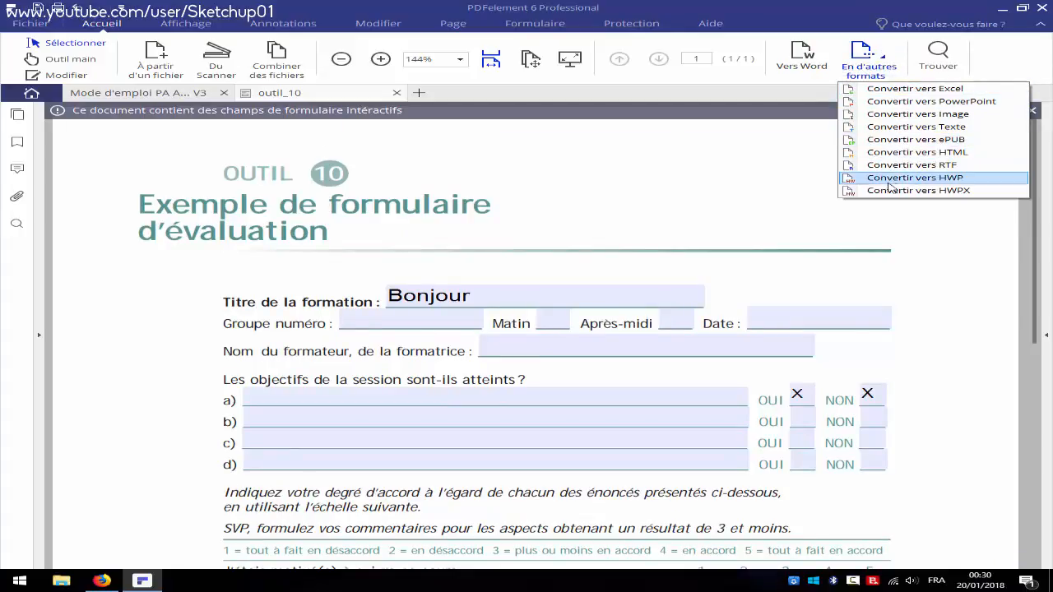
click(802, 56)
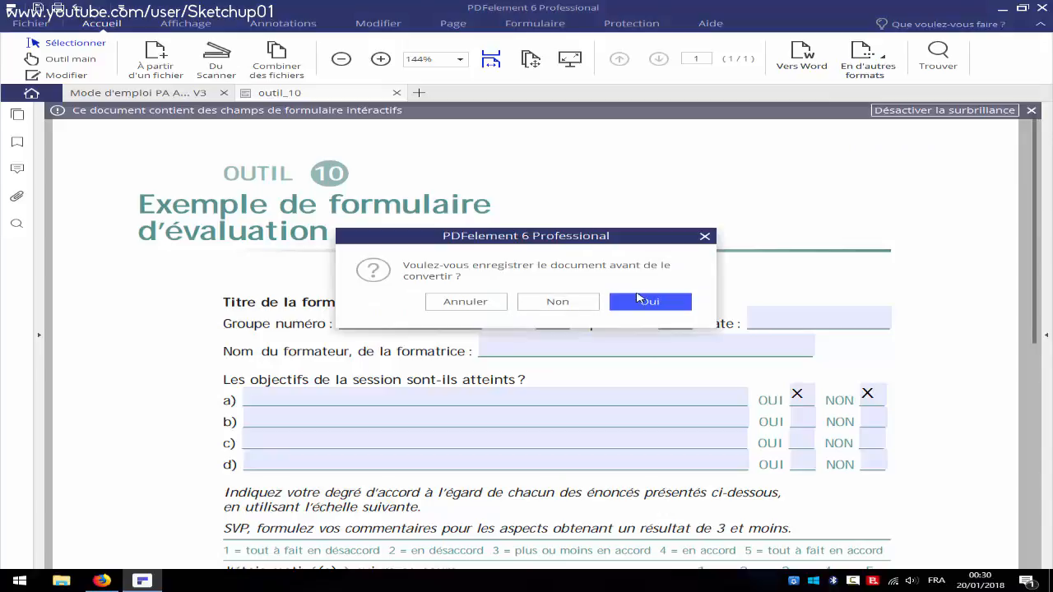
click(638, 298)
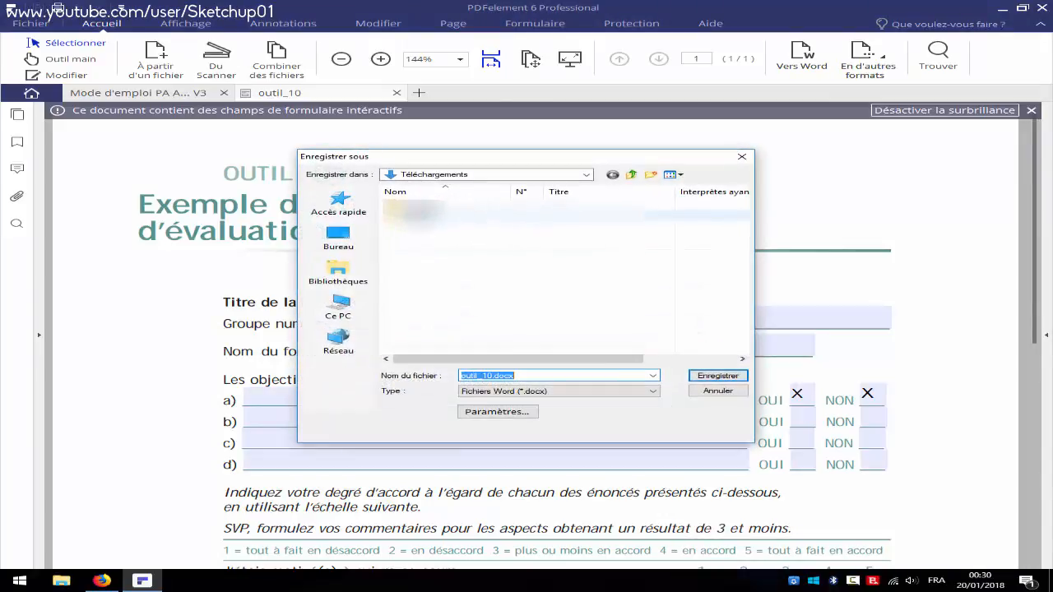
click(701, 380)
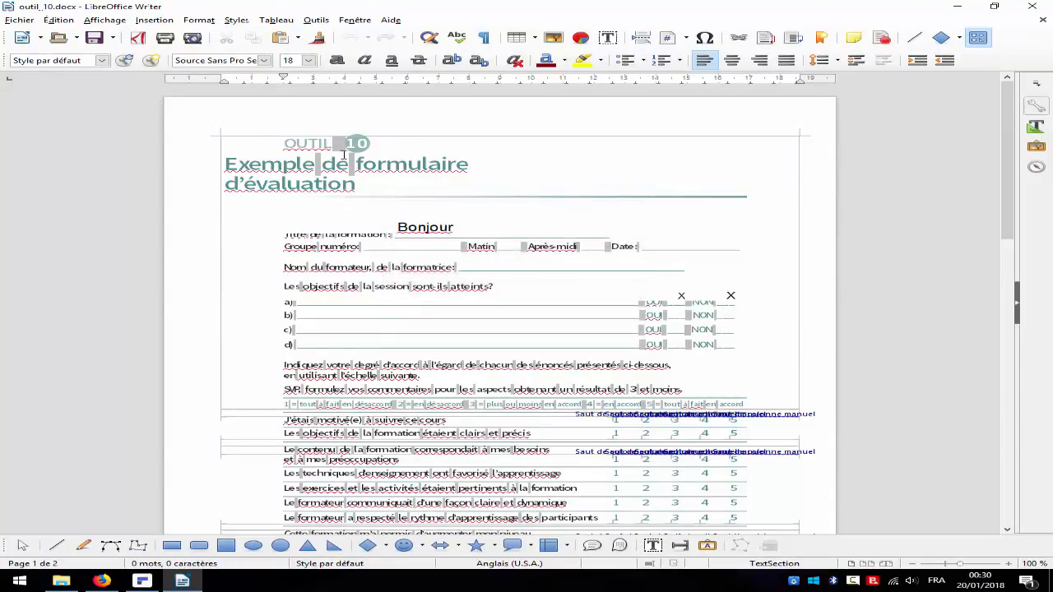
Test-delete 'Bonjour' from the Writer title line, then close with Ne pas enregistrer
drag(459, 228, 387, 230)
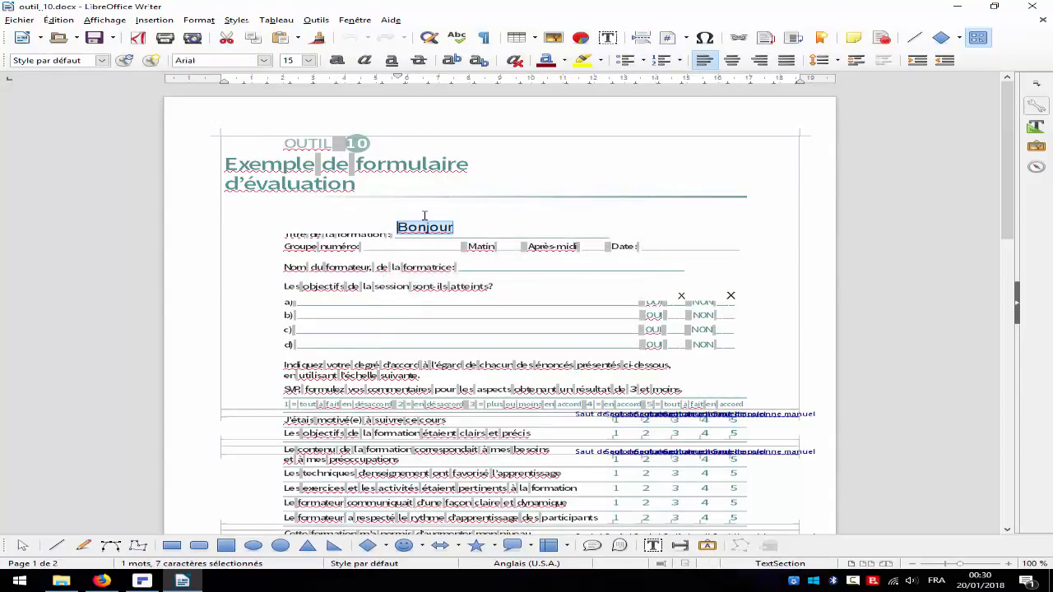
key(BackSpace)
scroll(422, 219, down, 10)
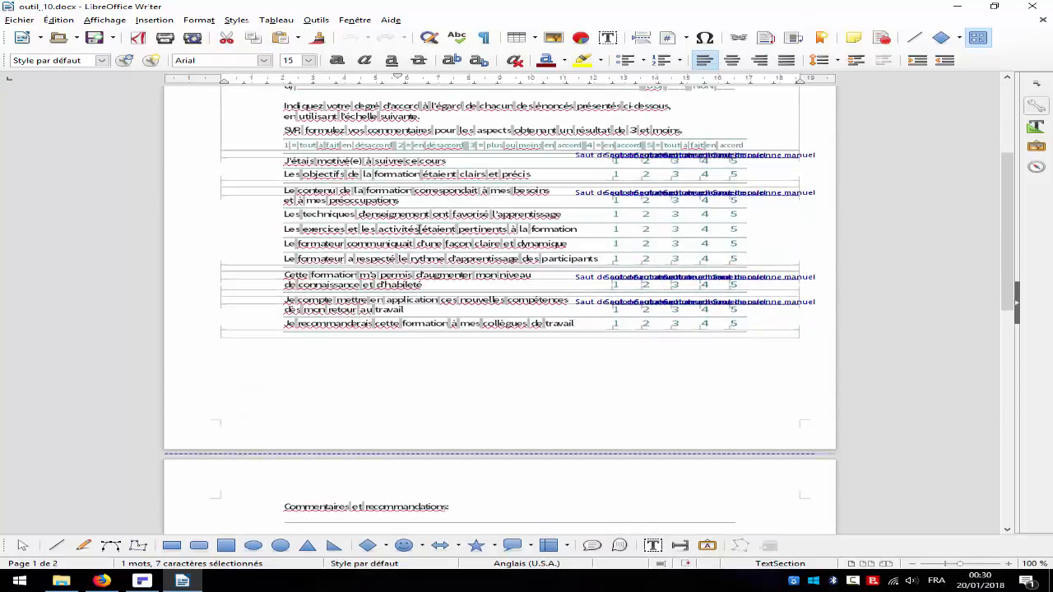
scroll(421, 221, up, 10)
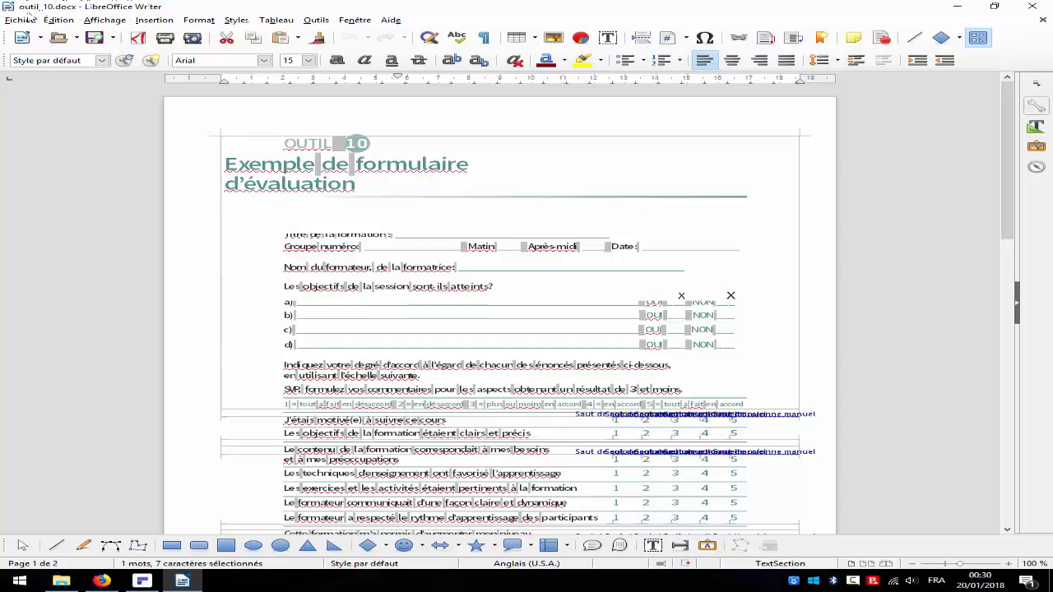
click(1032, 6)
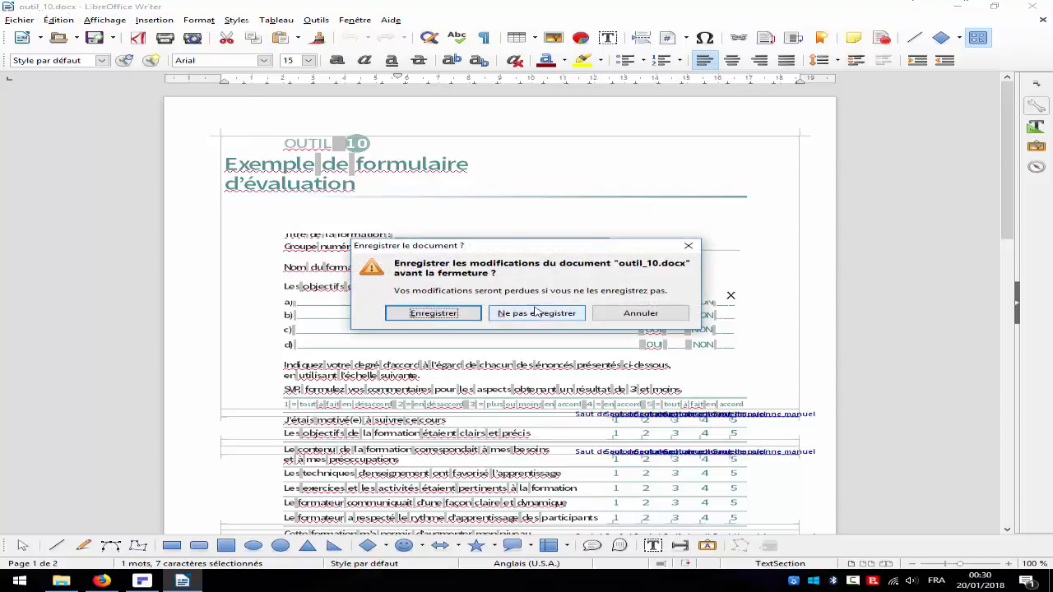
click(536, 312)
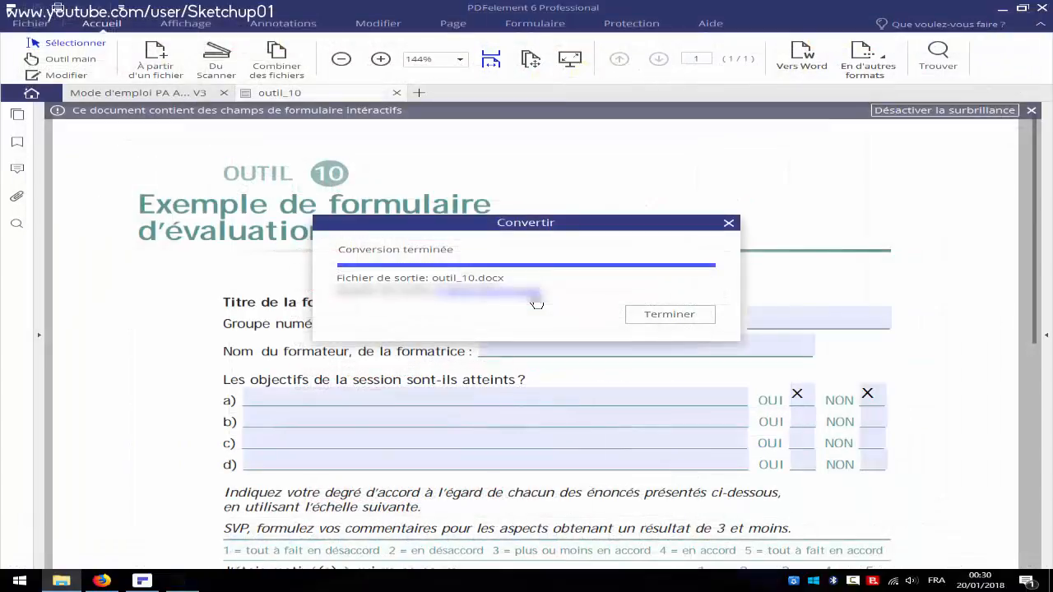
Dismiss the conversion-finished notice and scroll through the filled form to recheck the Bonjour title
click(684, 321)
click(539, 299)
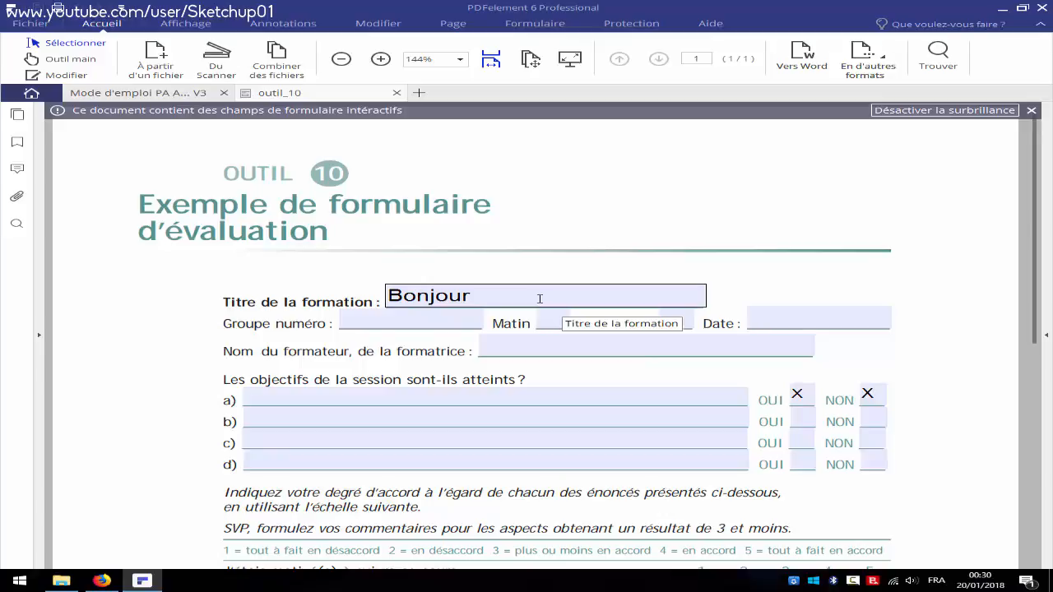
scroll(540, 299, down, 3)
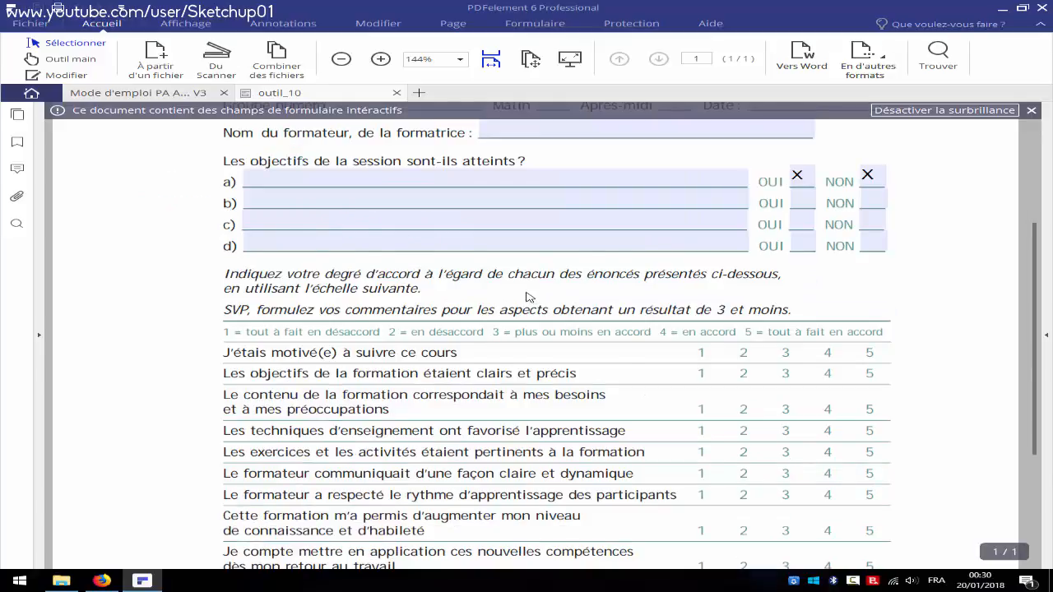
scroll(529, 296, down, 3)
scroll(531, 288, up, 5)
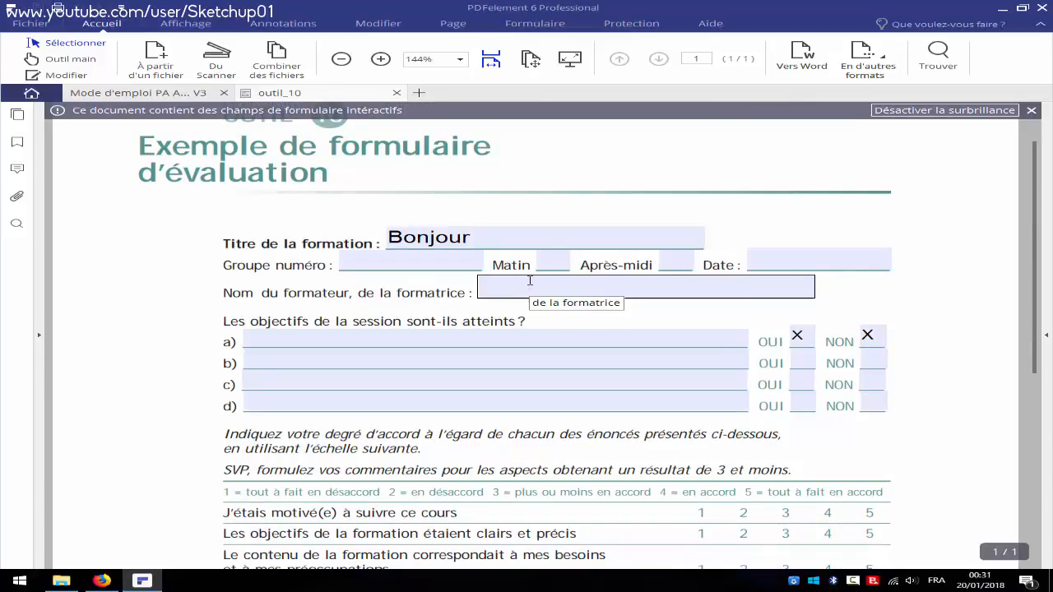
Look over the display options, then minimise PDFelement to reveal the desktop
click(171, 27)
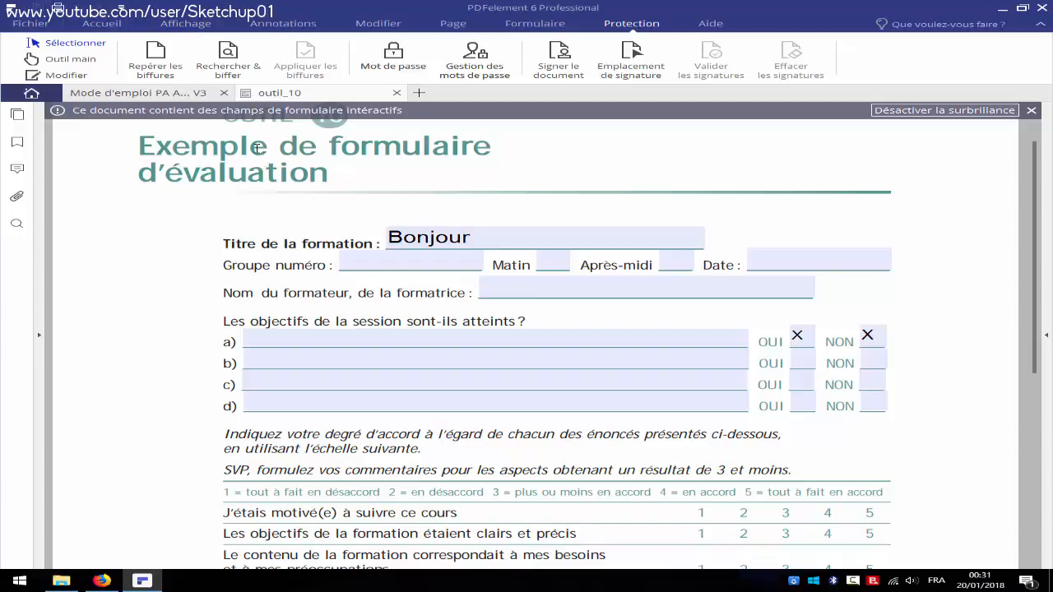
scroll(259, 169, down, 6)
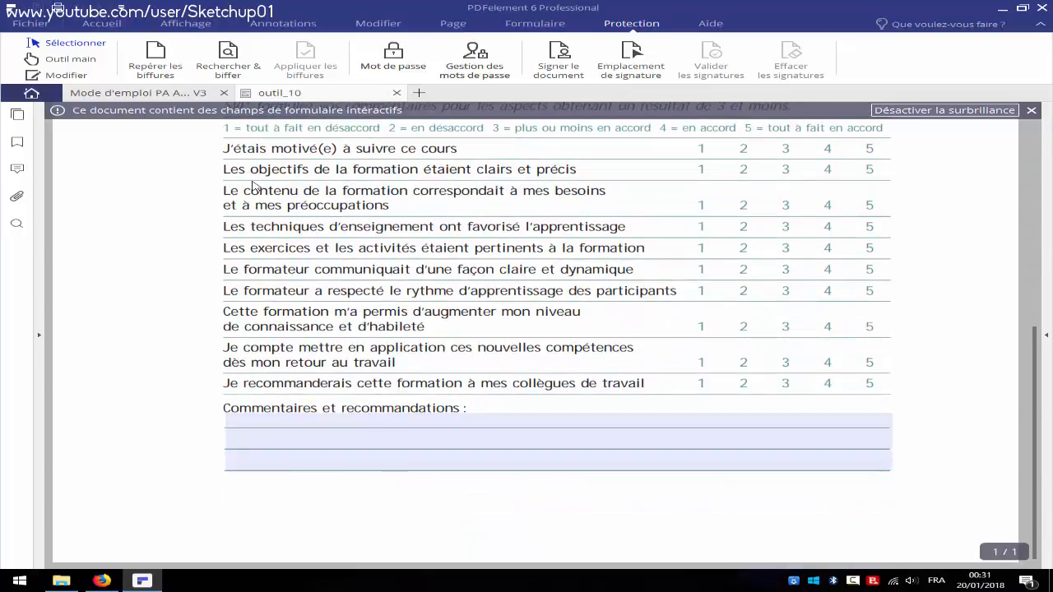
scroll(250, 188, up, 6)
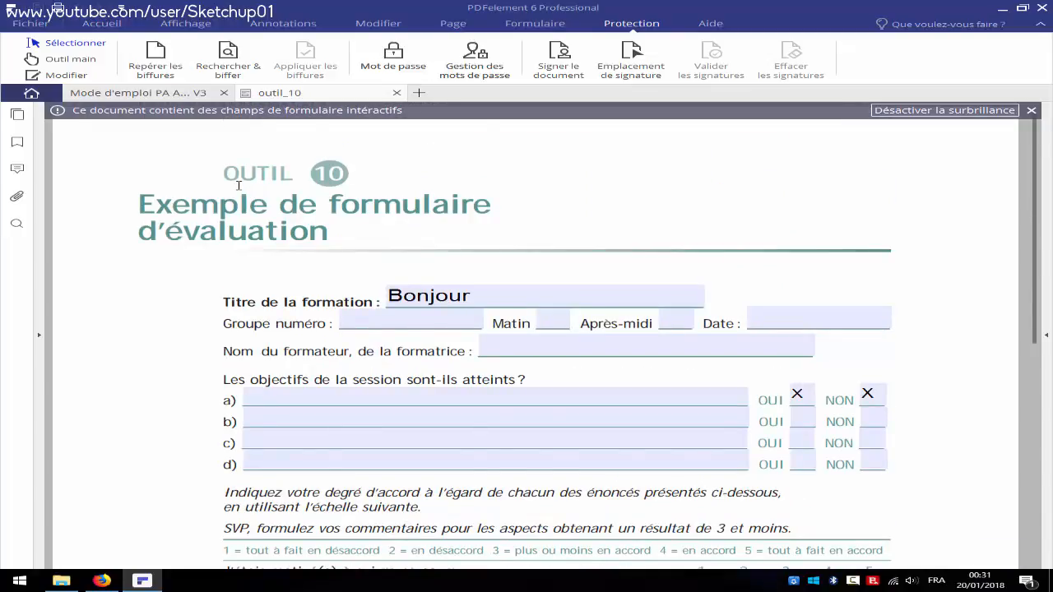
scroll(238, 187, down, 3)
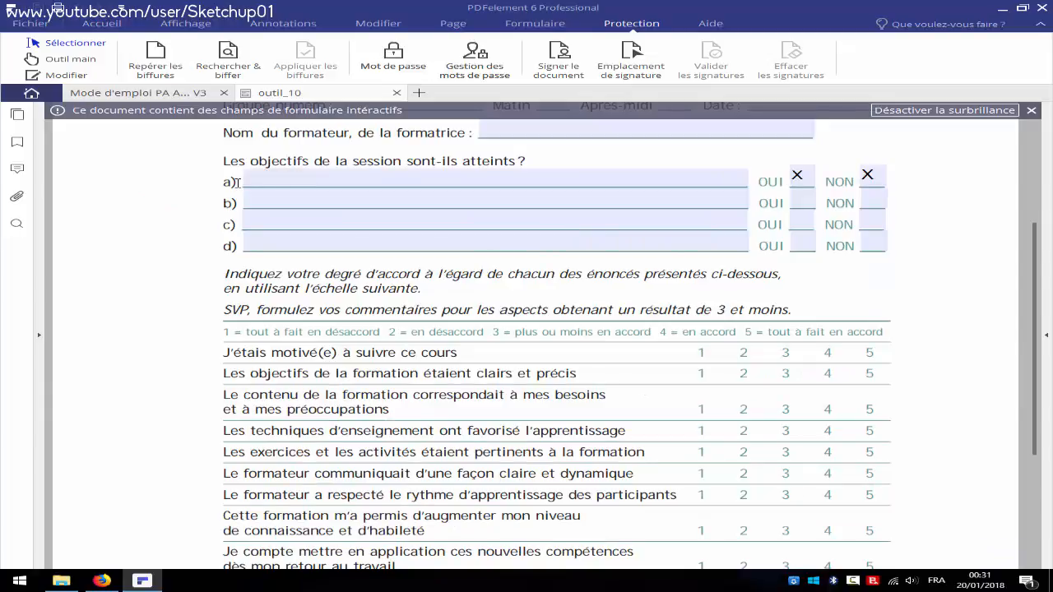
click(190, 25)
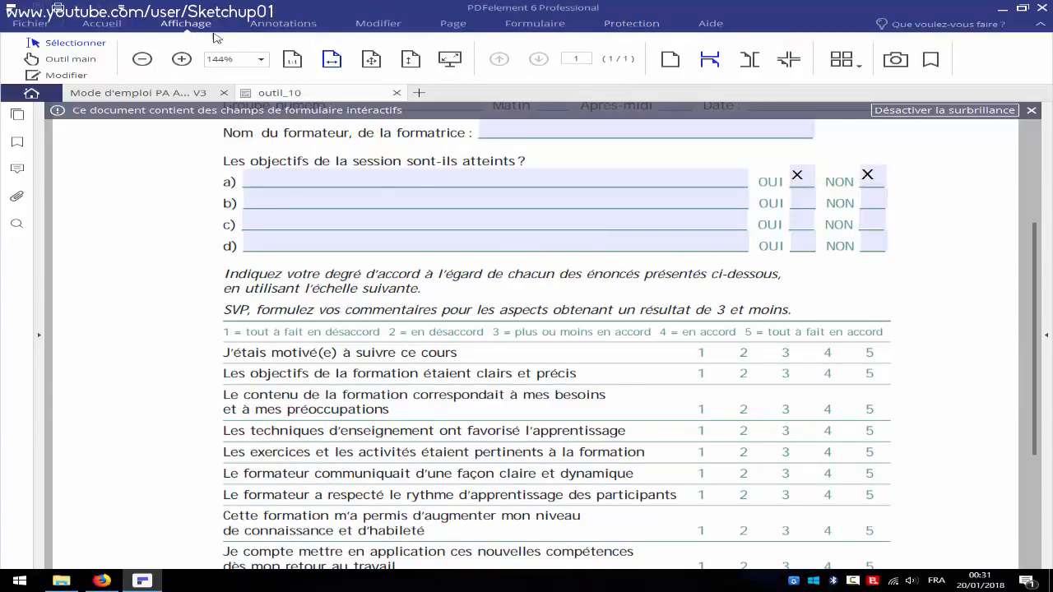
click(1000, 8)
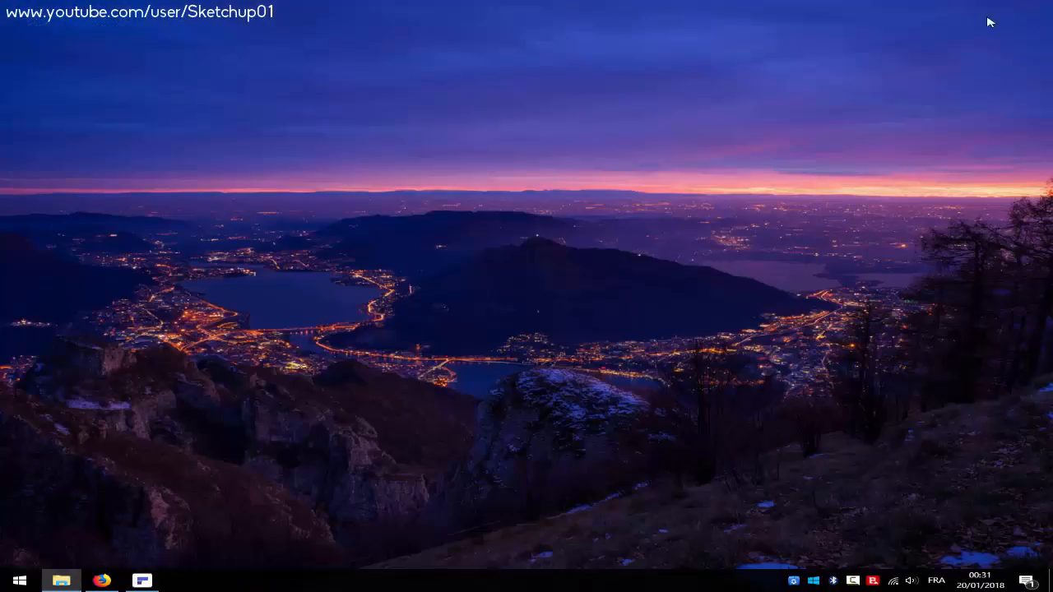